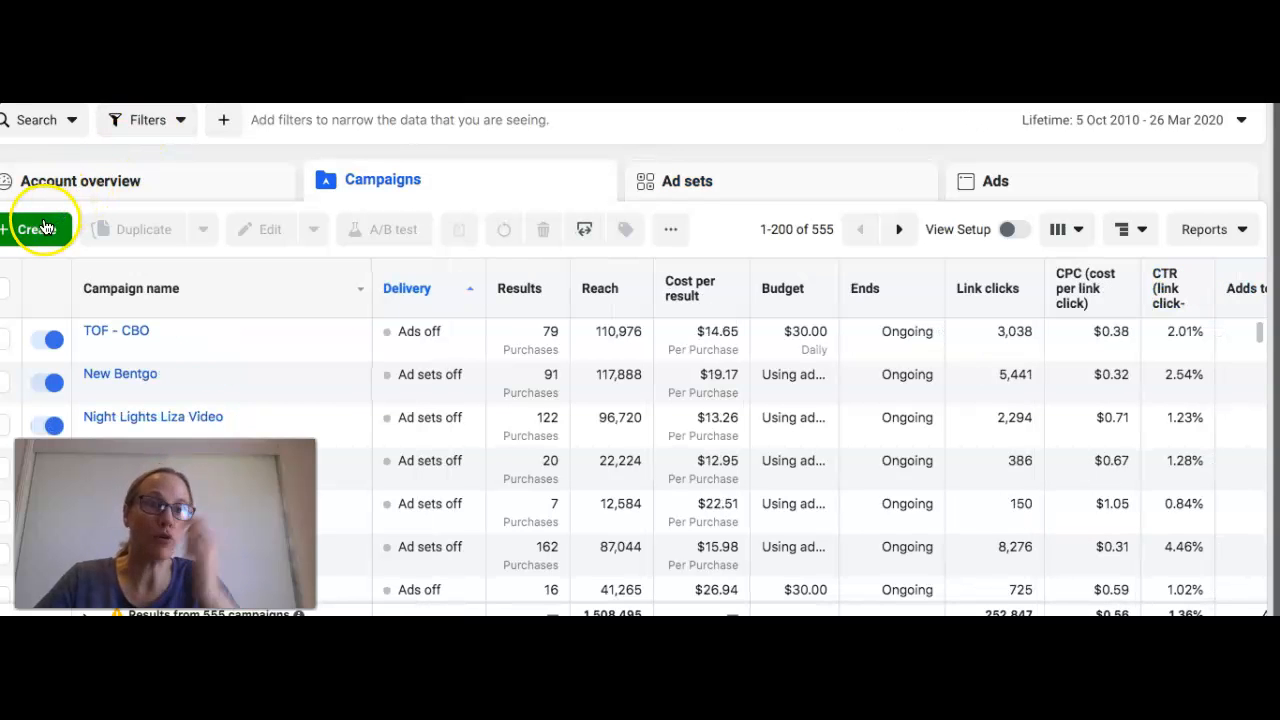
Step: Start a new campaign and name it "Past Purchases"
{"action": "left_click", "coordinate": [43, 227]}
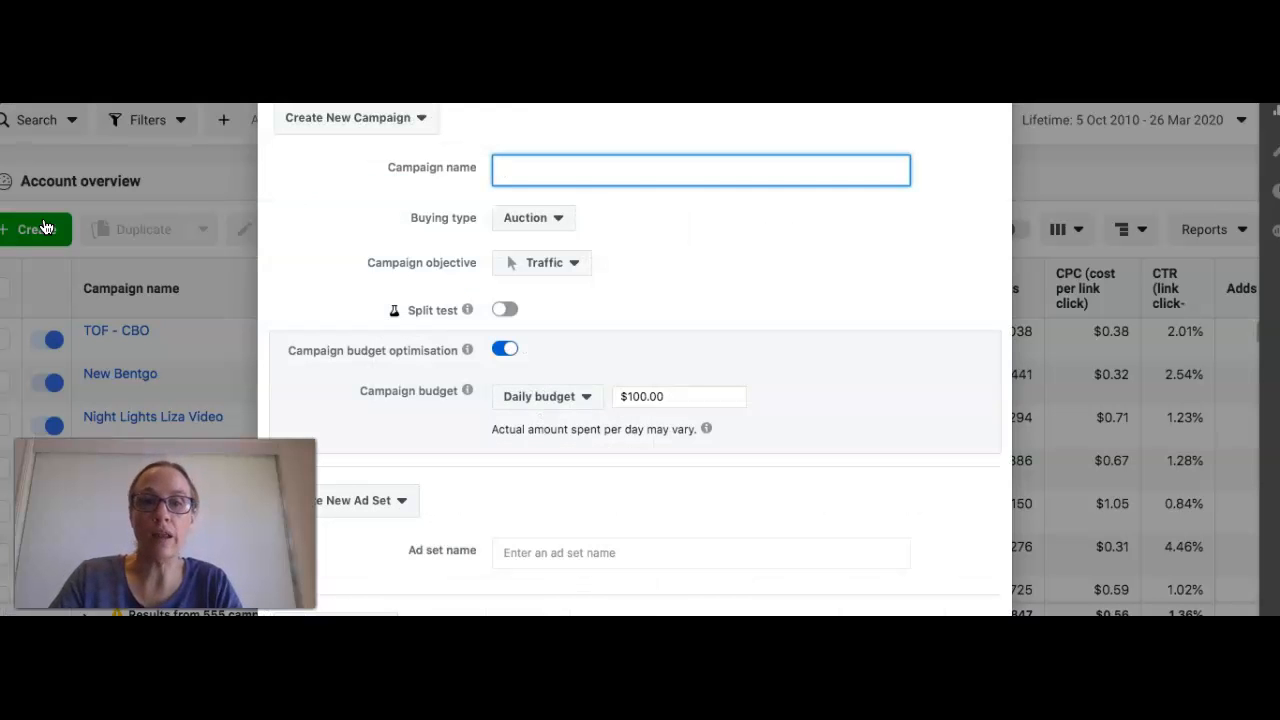
{"action": "type", "text": "Past Purc"}
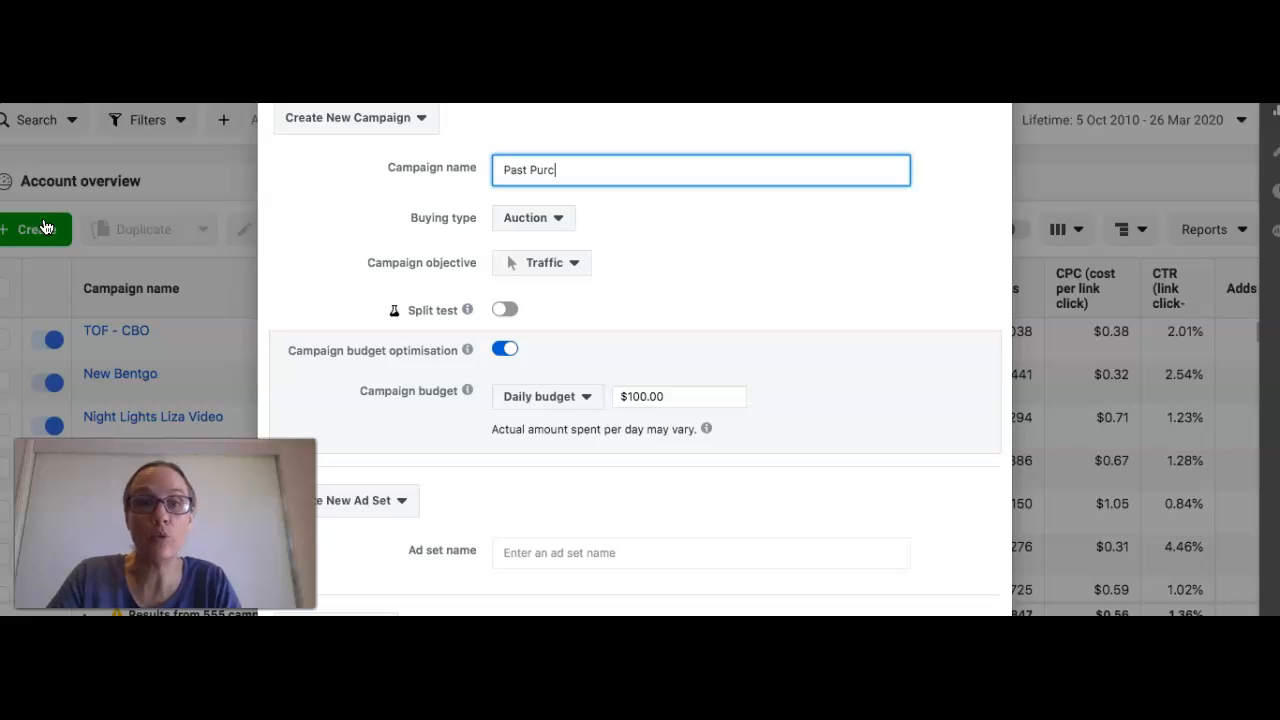
{"action": "type", "text": "hases"}
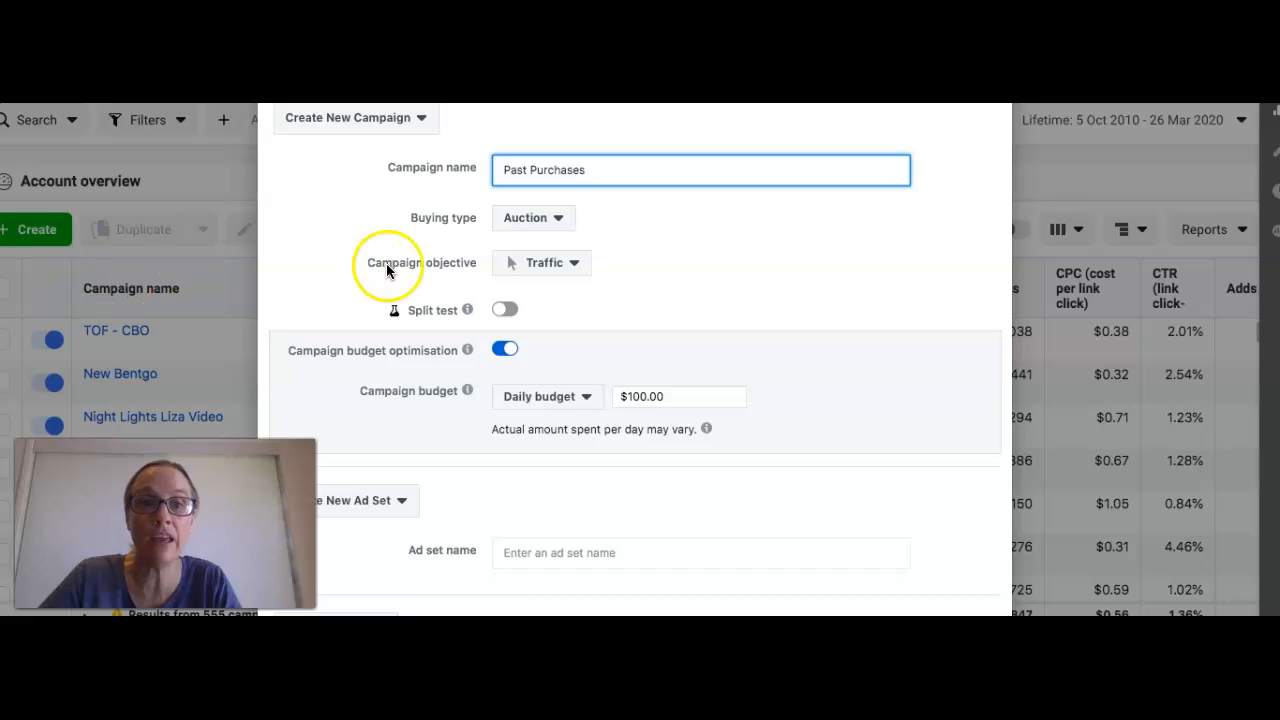
Step: Set the campaign objective to Conversions
{"action": "left_click", "coordinate": [524, 268]}
{"action": "scroll", "coordinate": [523, 360], "scroll_direction": "down", "scroll_amount": 1}
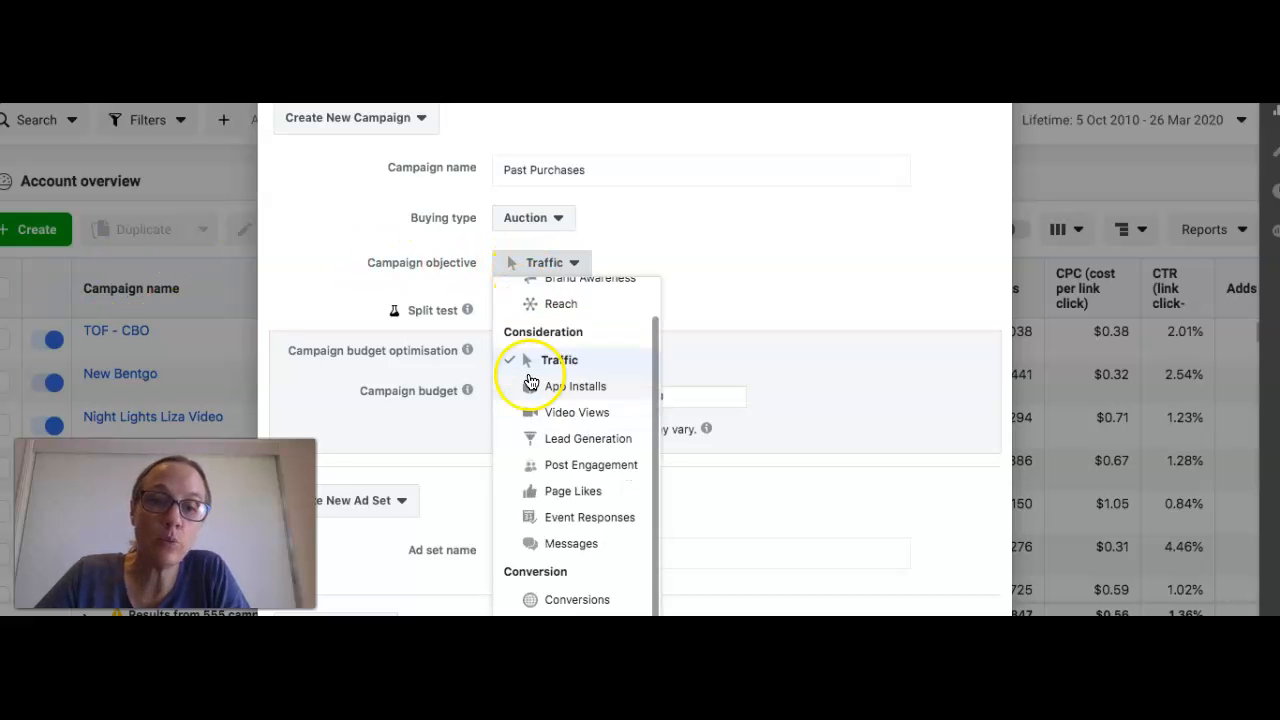
{"action": "left_click", "coordinate": [558, 605]}
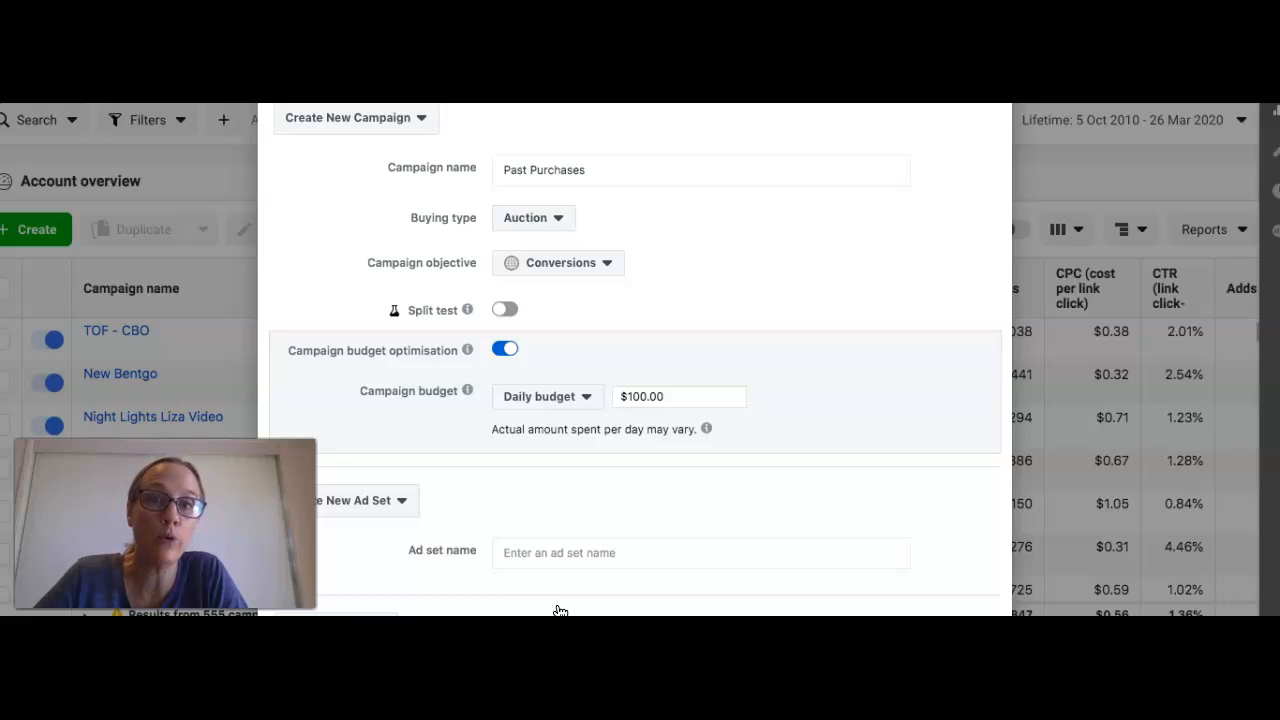
Step: Set the campaign objective to Reach and turn off campaign budget optimisation
{"action": "left_click", "coordinate": [542, 268]}
{"action": "scroll", "coordinate": [545, 347], "scroll_direction": "down", "scroll_amount": 1}
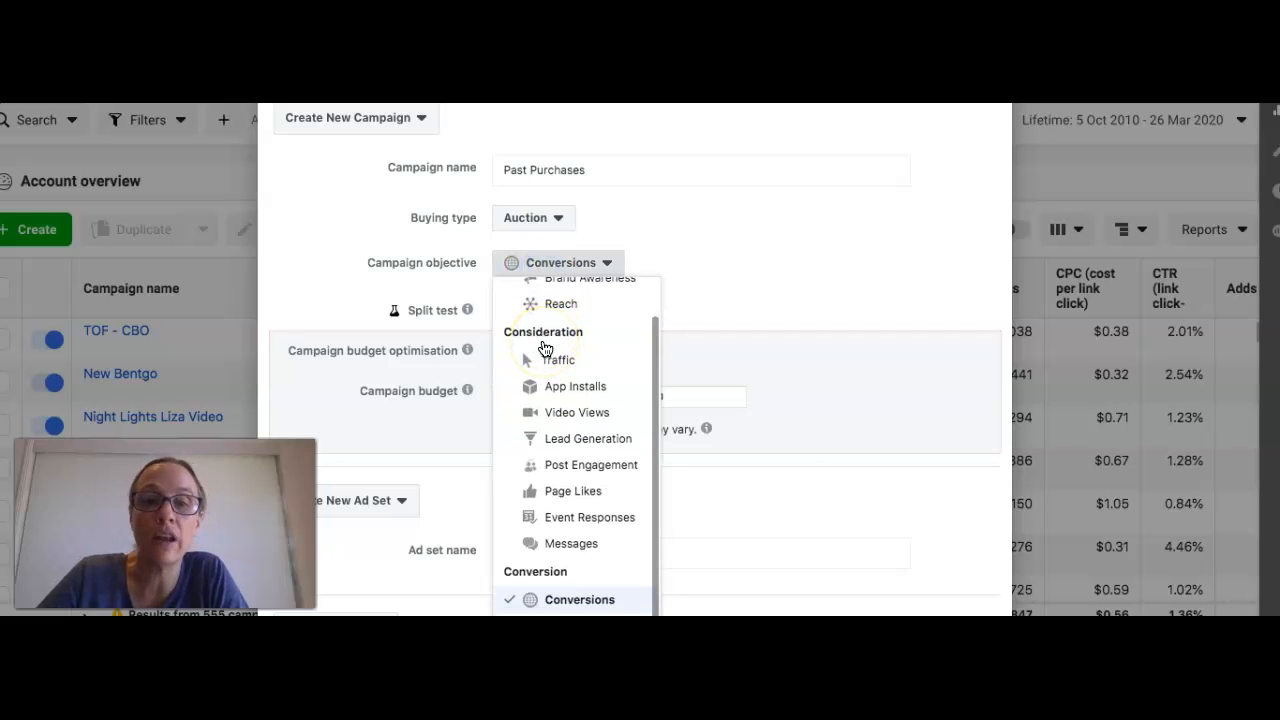
{"action": "left_click", "coordinate": [557, 302]}
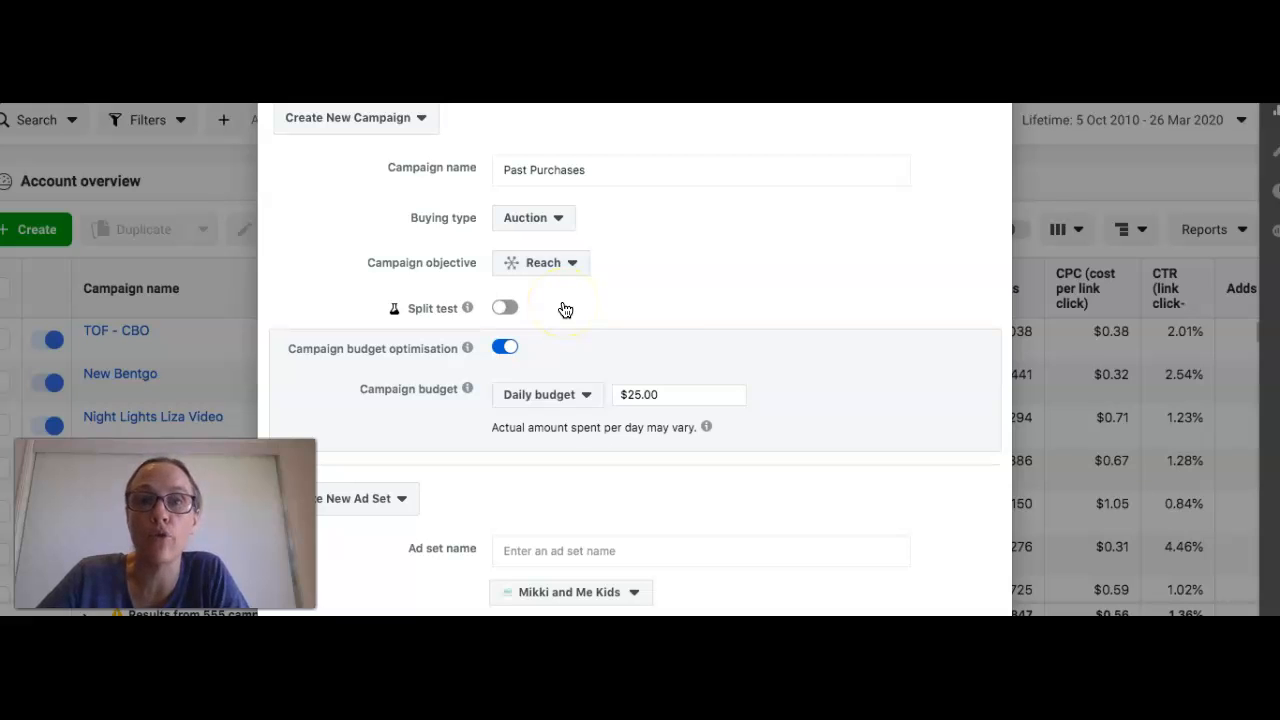
{"action": "left_click", "coordinate": [503, 347]}
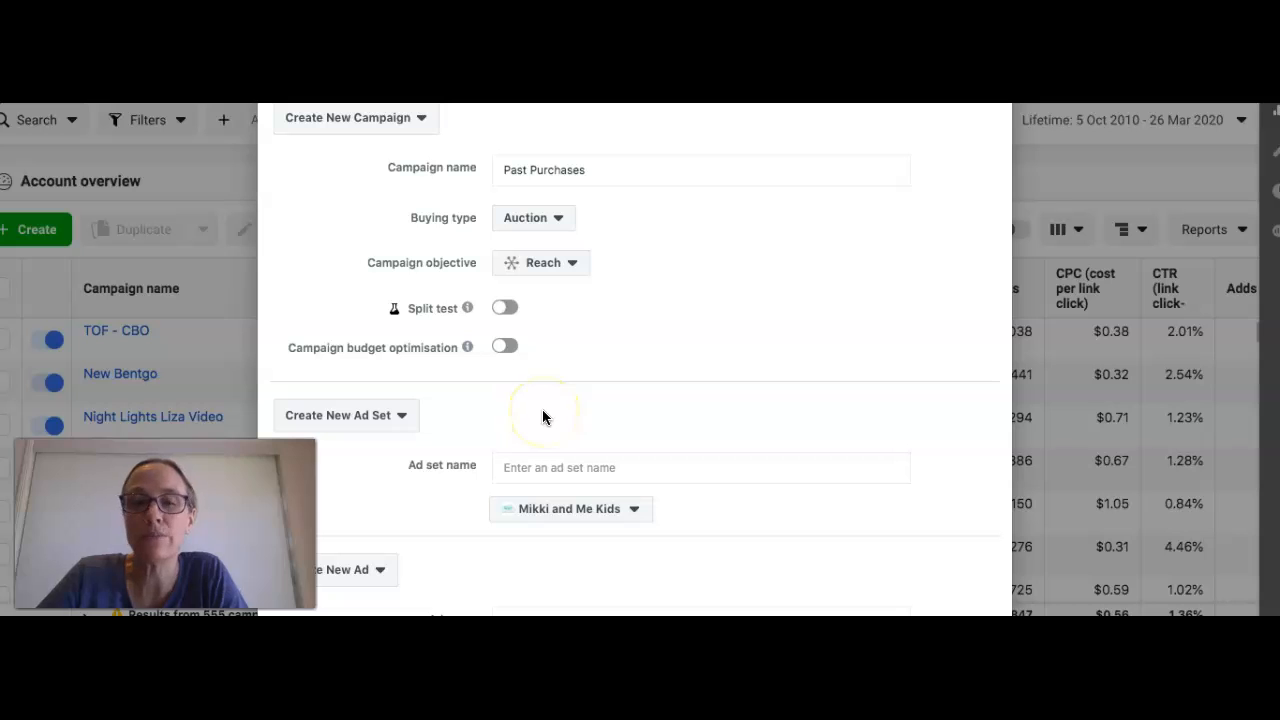
Step: Name the new ad set "Past Purchases 180 Days"
{"action": "left_click", "coordinate": [551, 472]}
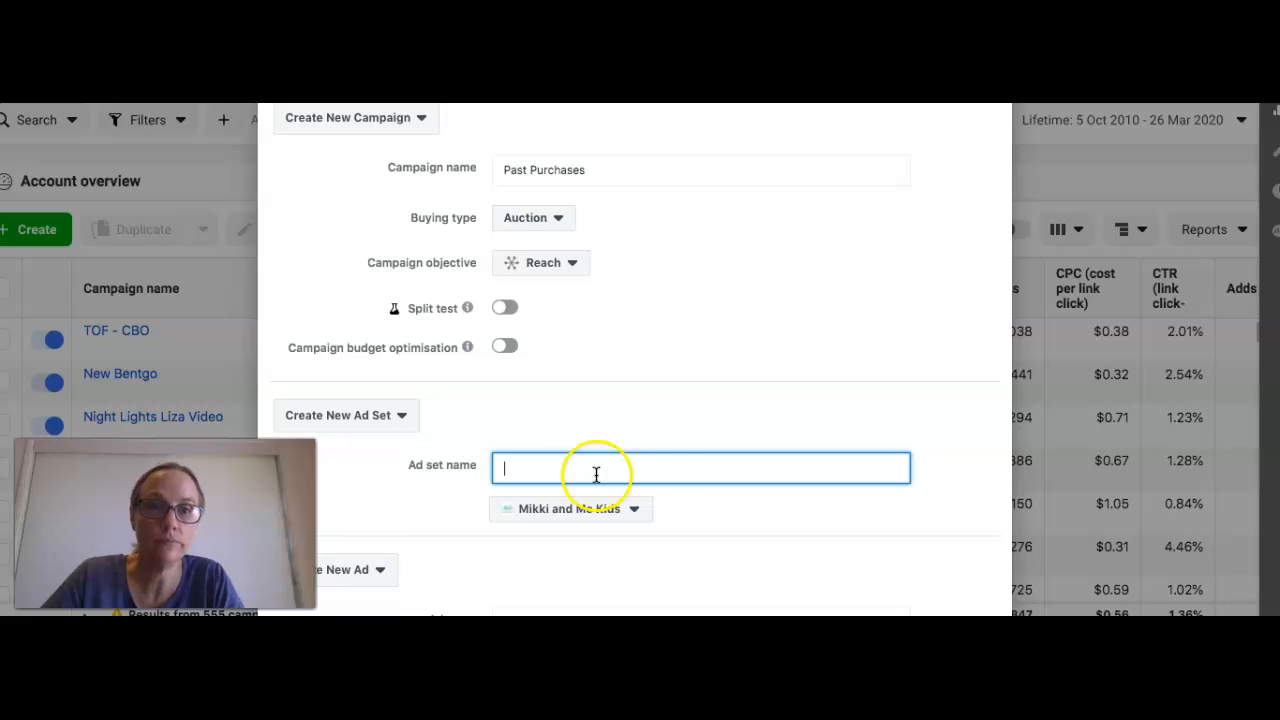
{"action": "type", "text": "Past Purchases"}
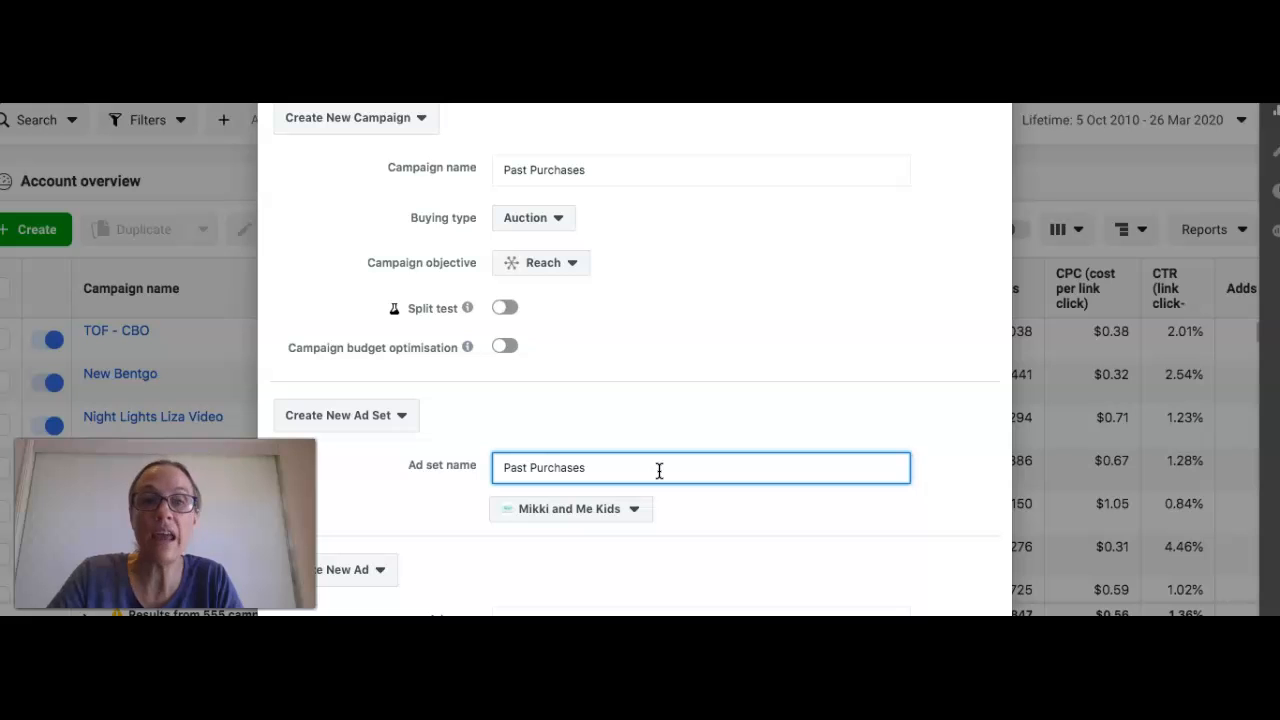
{"action": "left_click", "coordinate": [663, 468]}
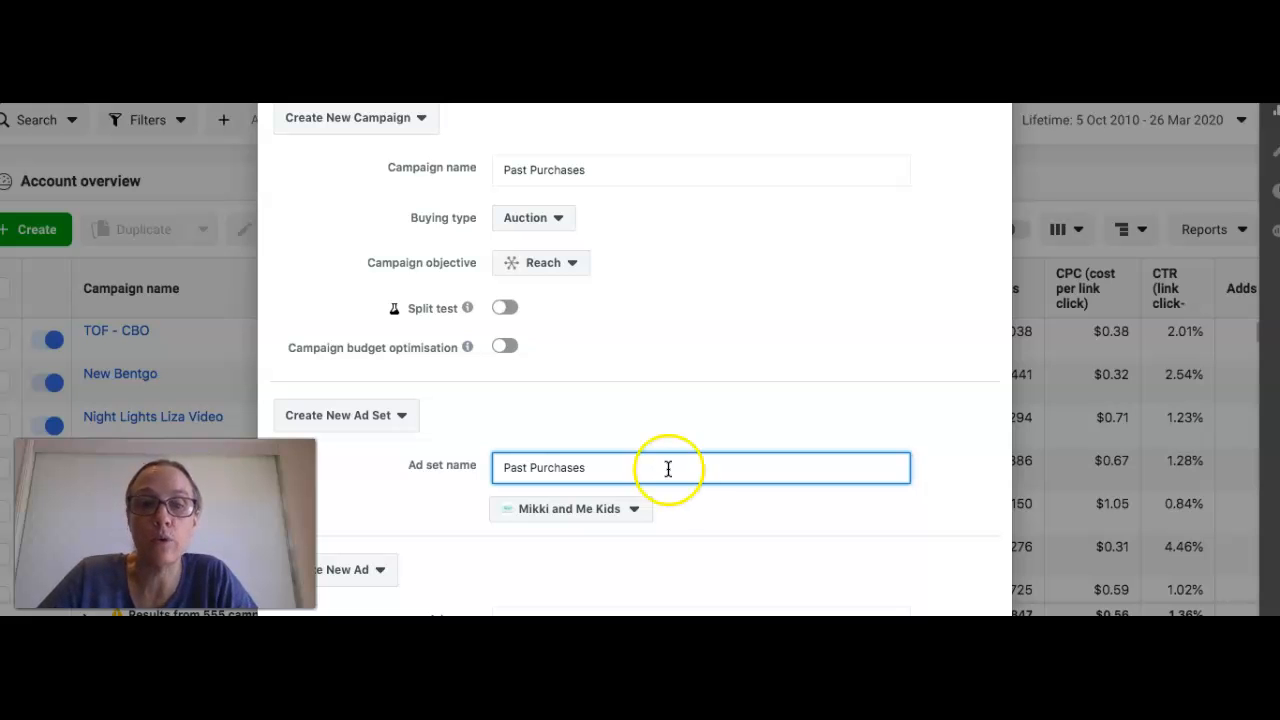
{"action": "type", "text": "180 Days"}
{"action": "scroll", "coordinate": [651, 489], "scroll_direction": "down", "scroll_amount": 2}
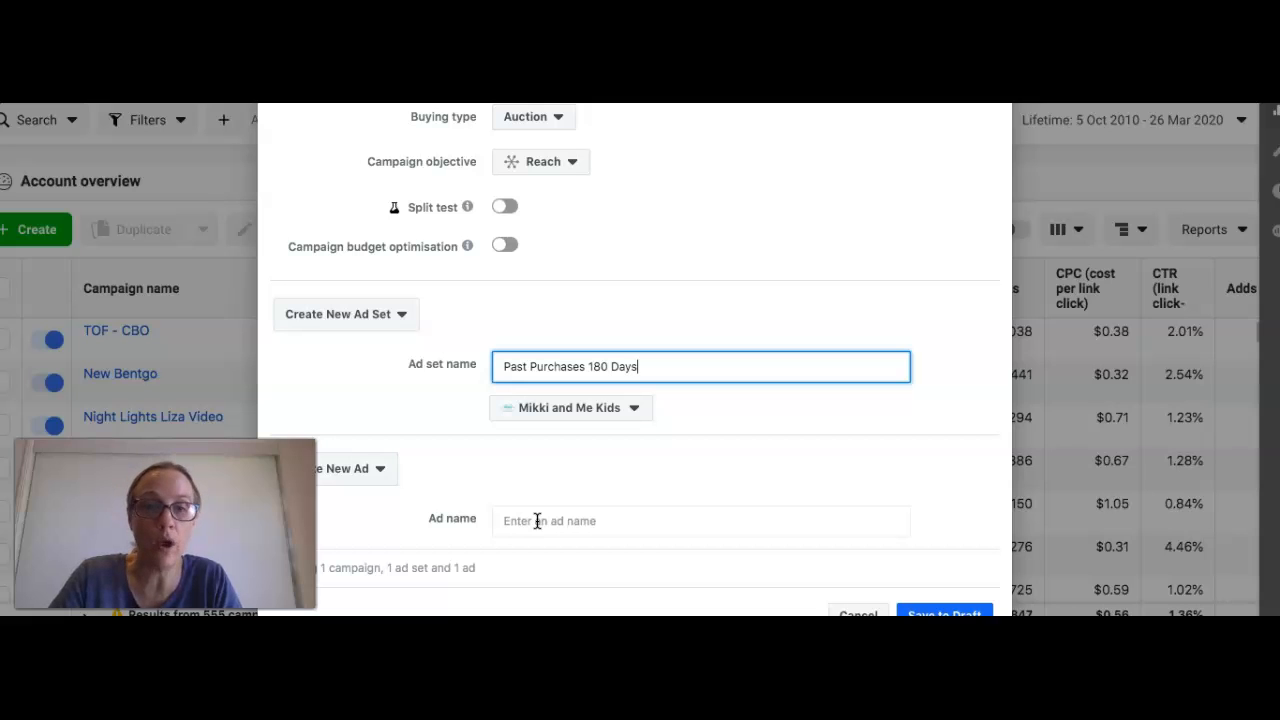
{"action": "type", "text": "N"}
{"action": "key", "text": "BackSpace"}
Step: Name the new ad "New product/arrival/promo" and save the campaign, ad set and ad to draft
{"action": "left_click", "coordinate": [567, 523]}
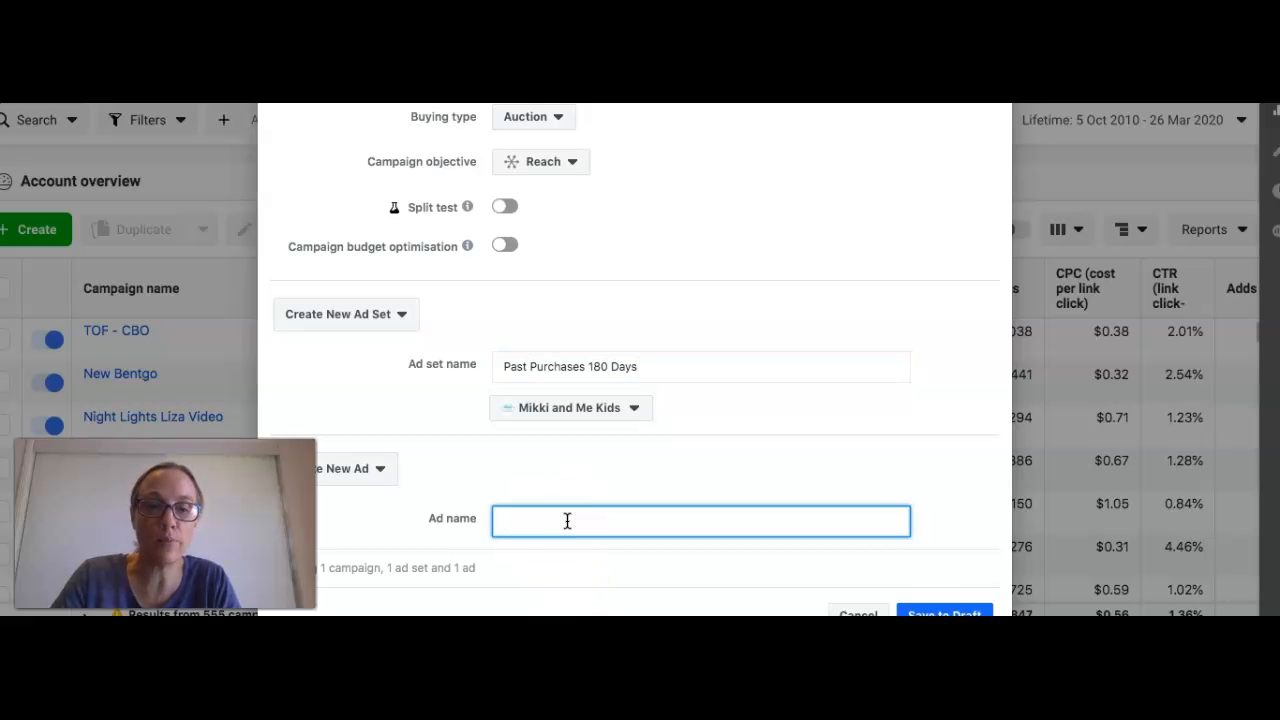
{"action": "type", "text": "New product"}
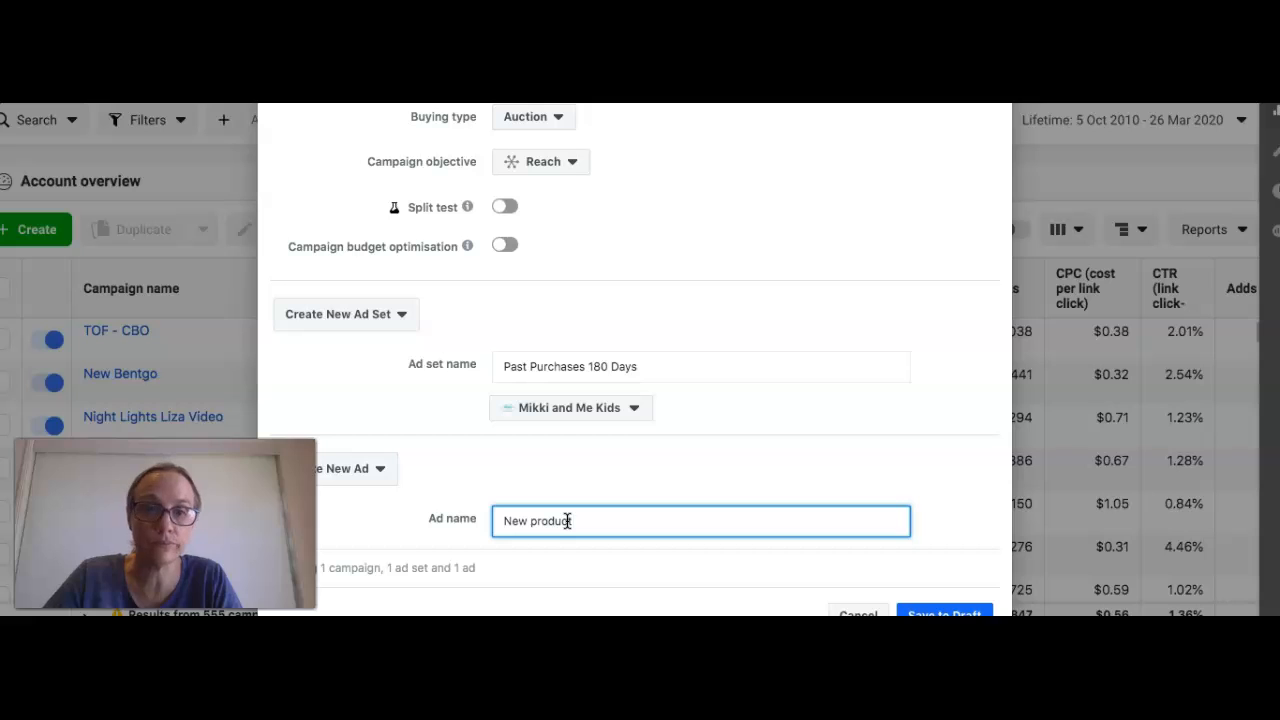
{"action": "type", "text": "/"}
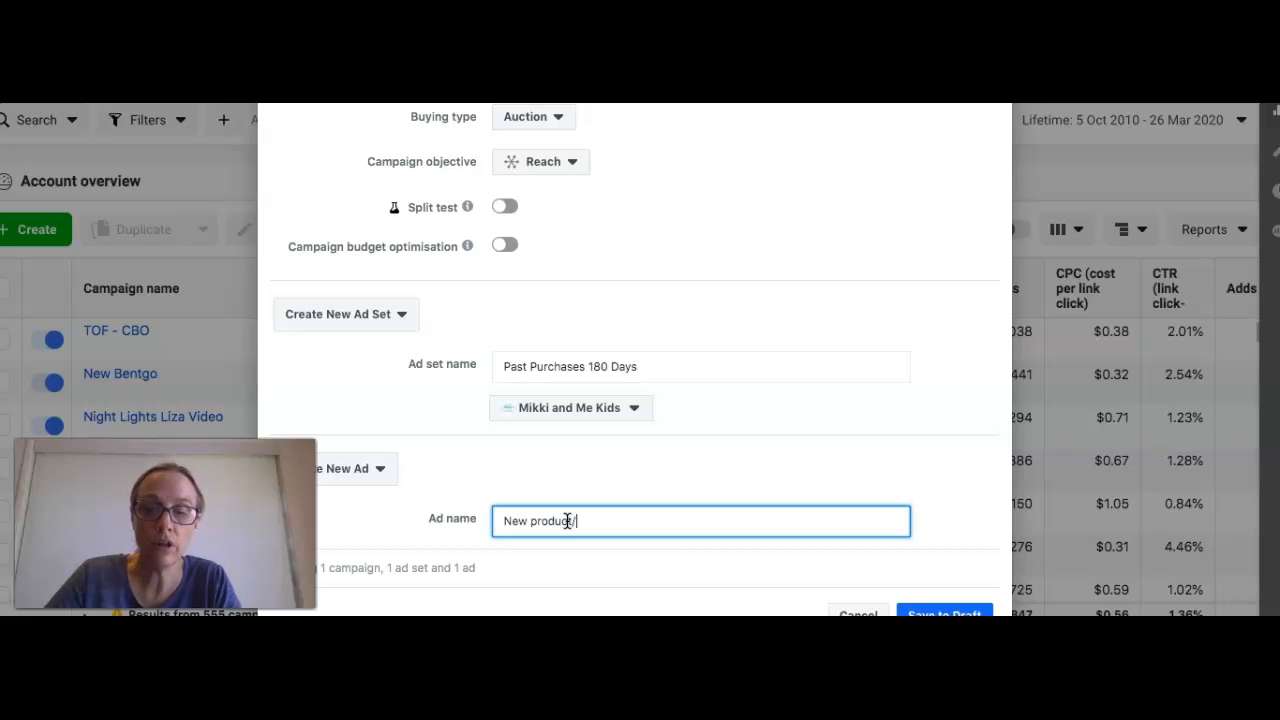
{"action": "type", "text": "arrival/"}
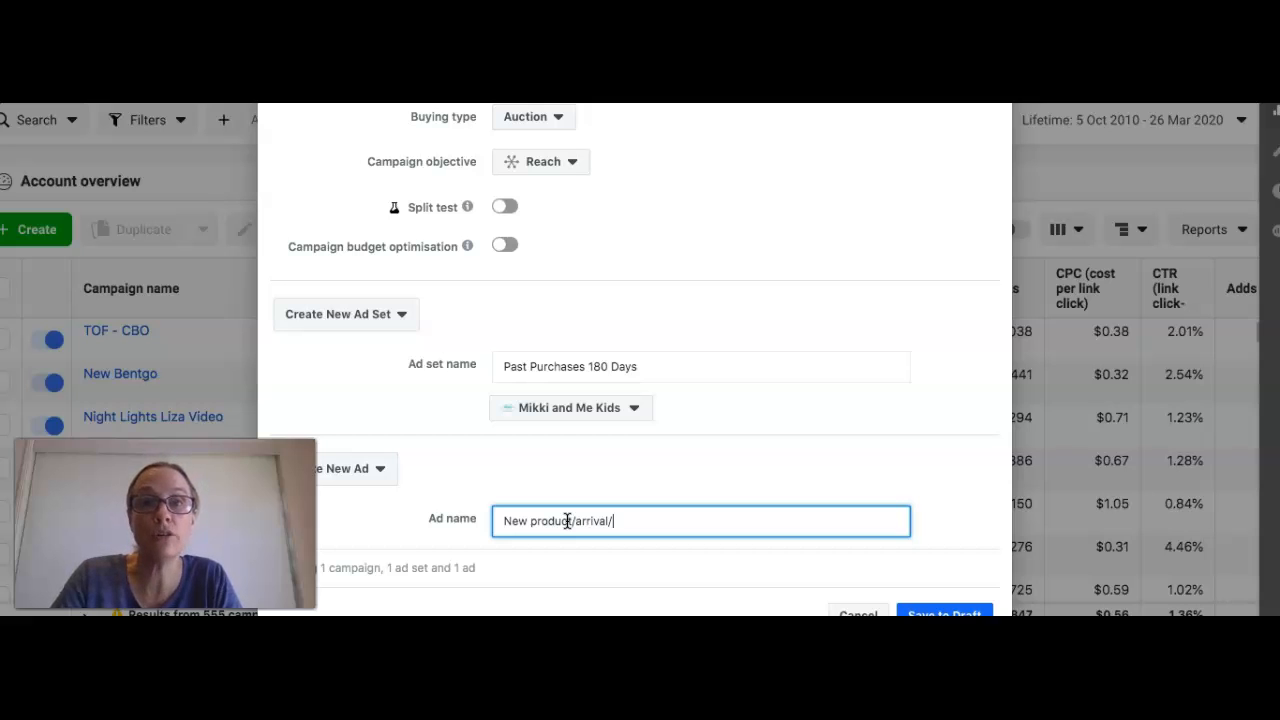
{"action": "type", "text": "promo"}
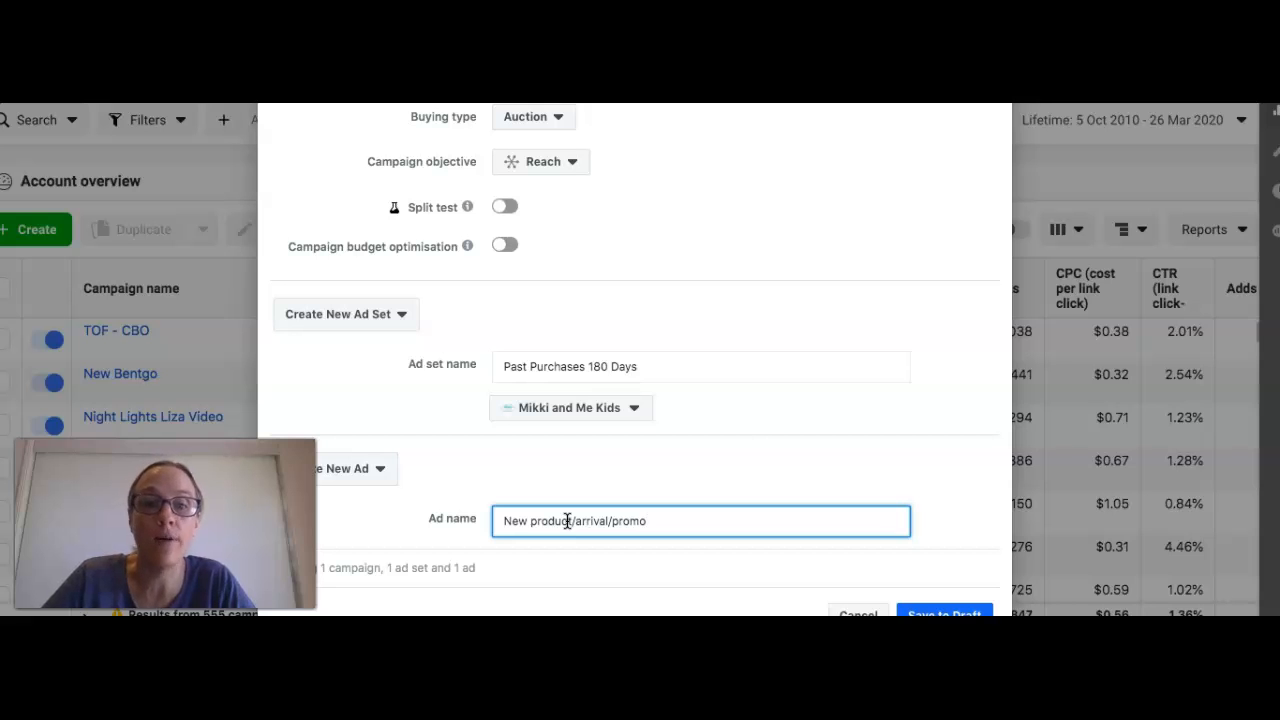
{"action": "left_click", "coordinate": [936, 612]}
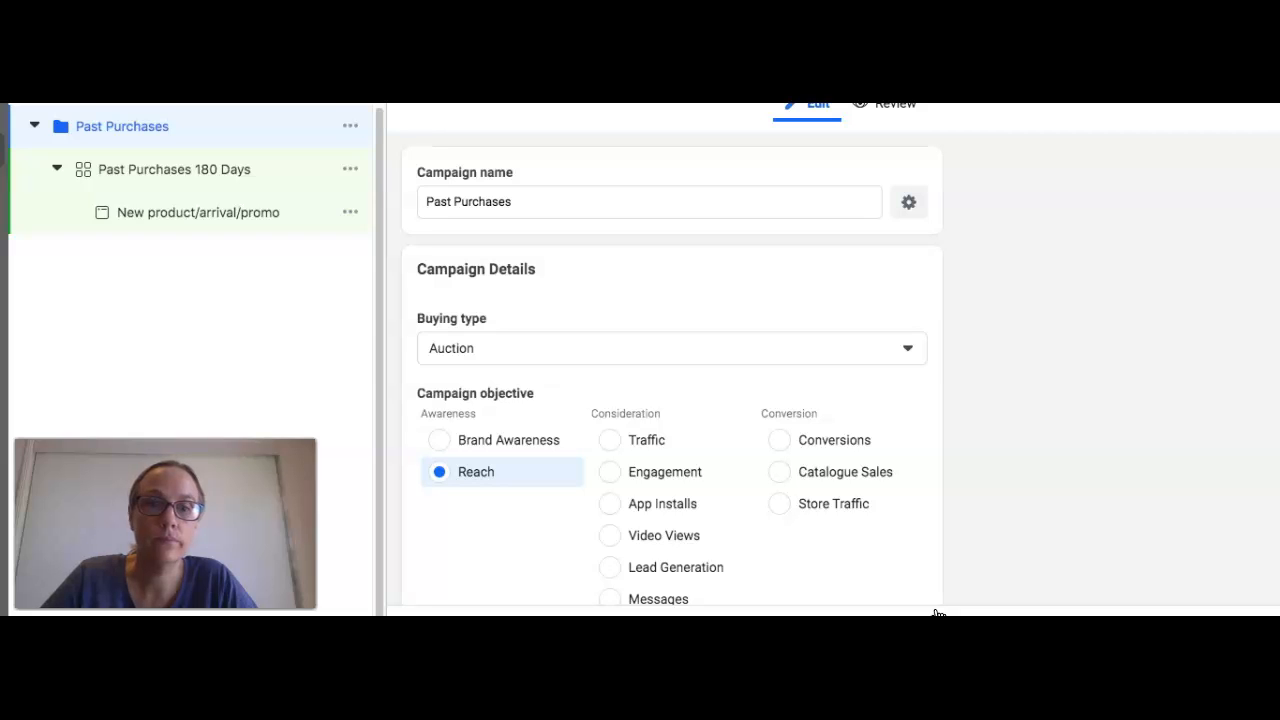
Step: Open the Past Purchases 180 Days ad set for editing and go to its Audience section
{"action": "scroll", "coordinate": [477, 500], "scroll_direction": "down", "scroll_amount": 1}
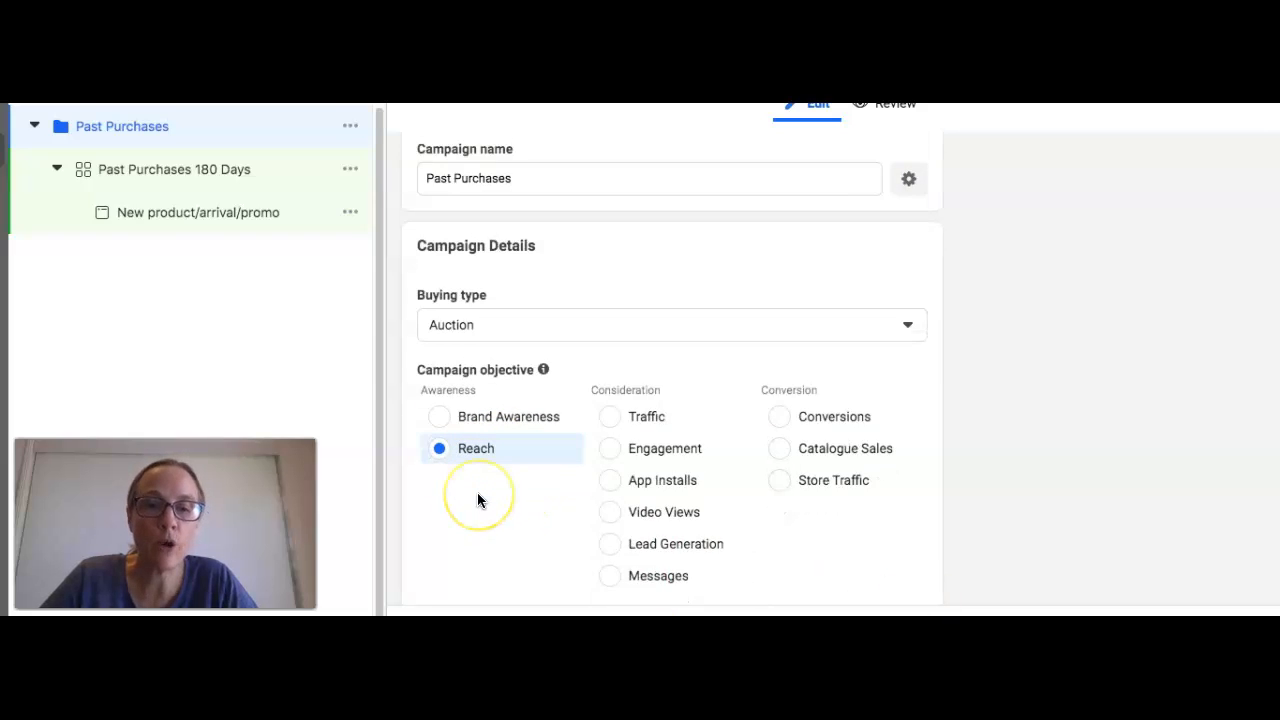
{"action": "scroll", "coordinate": [477, 497], "scroll_direction": "down", "scroll_amount": 3}
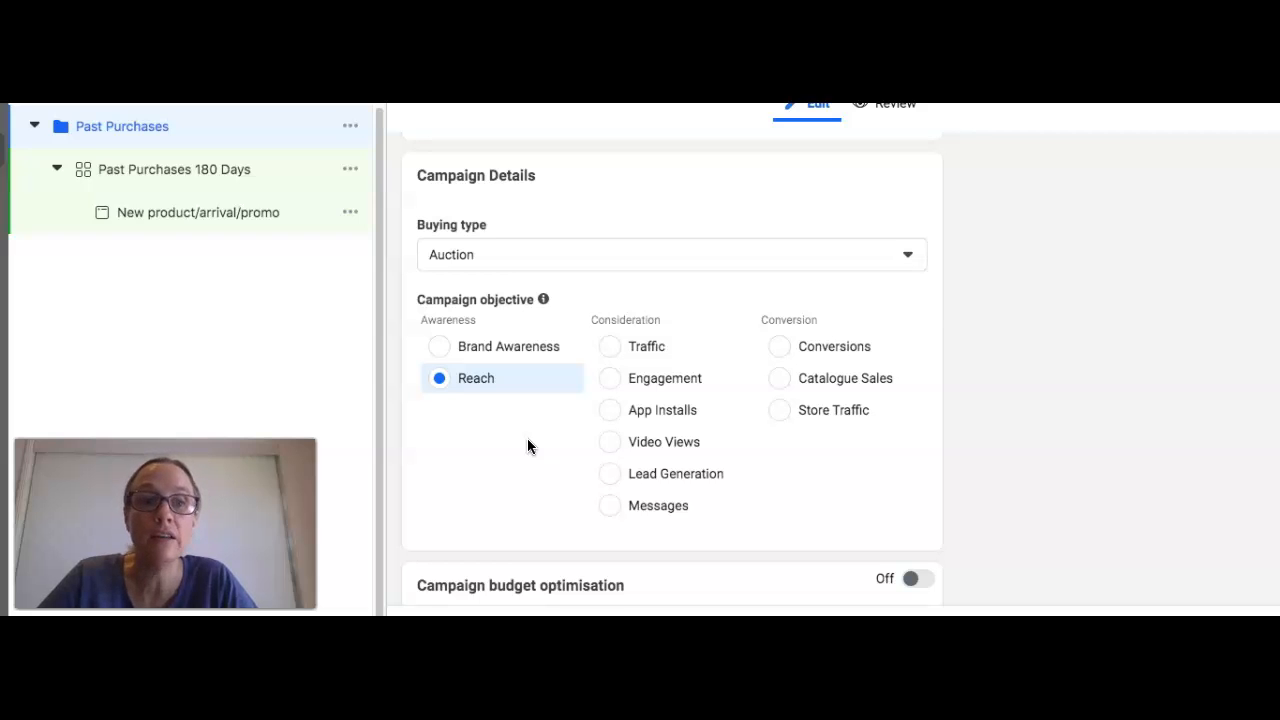
{"action": "scroll", "coordinate": [468, 425], "scroll_direction": "down", "scroll_amount": 3}
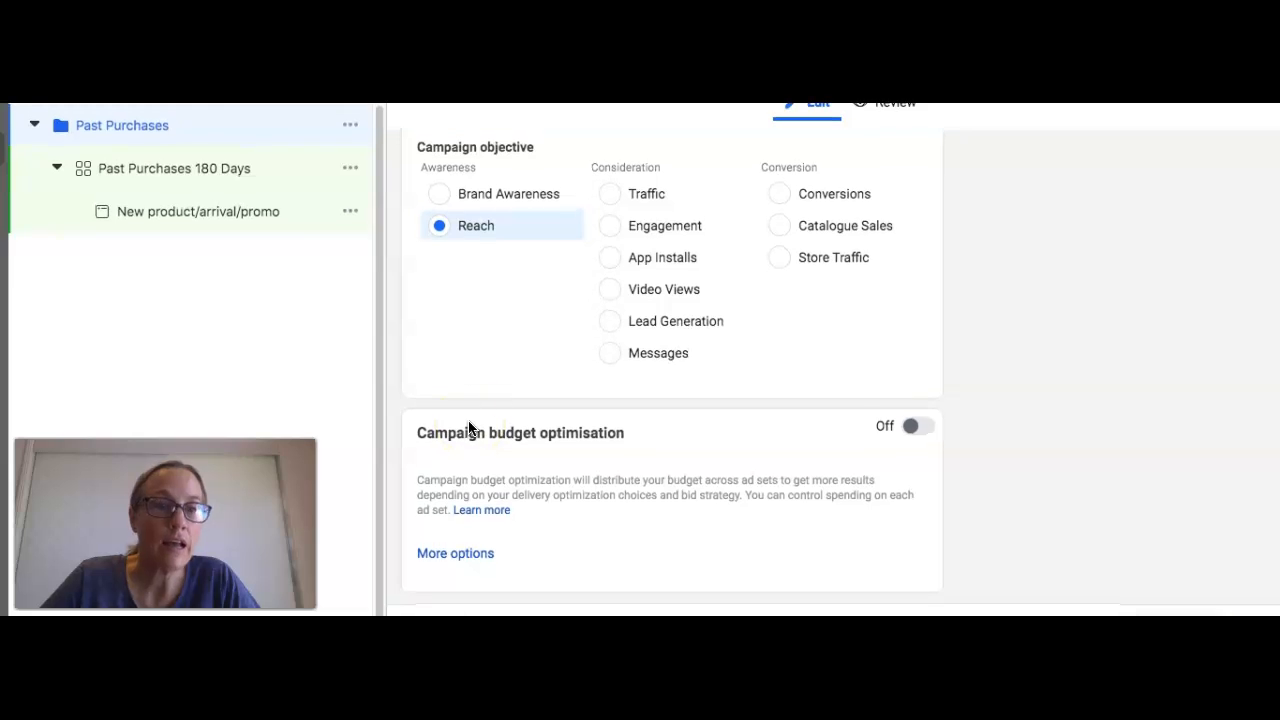
{"action": "left_click", "coordinate": [198, 178]}
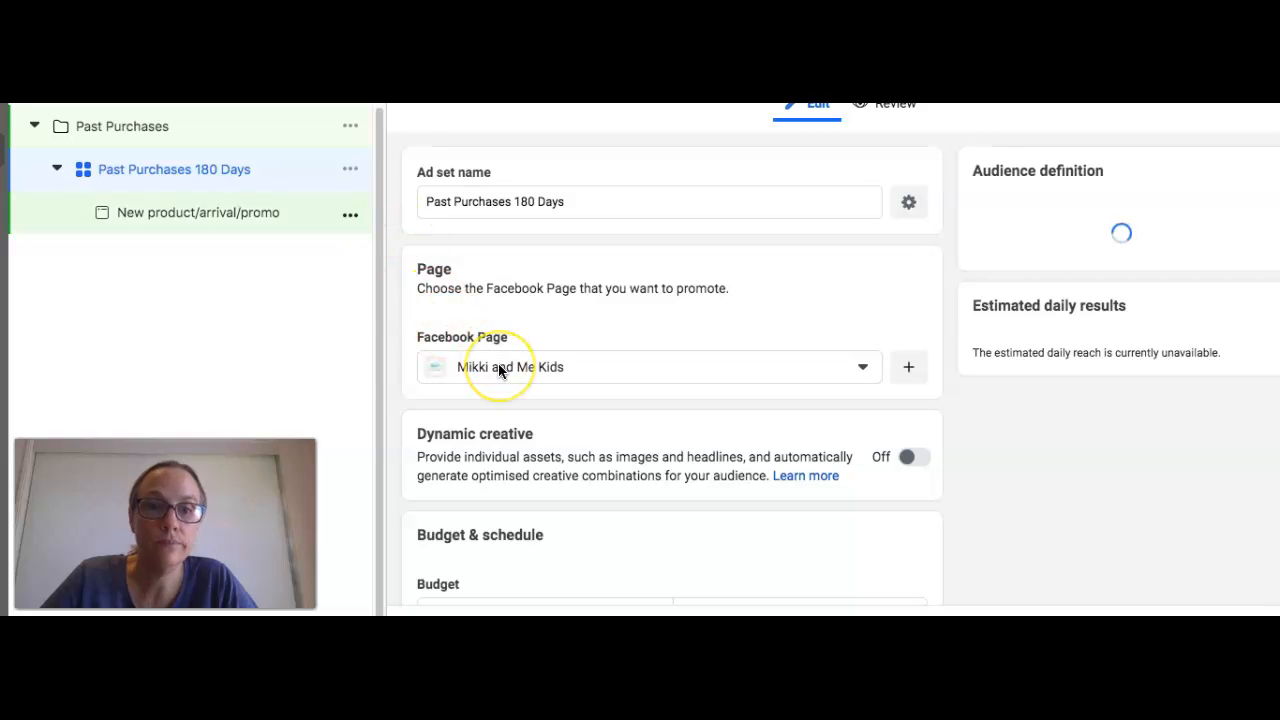
{"action": "scroll", "coordinate": [504, 418], "scroll_direction": "down", "scroll_amount": 2}
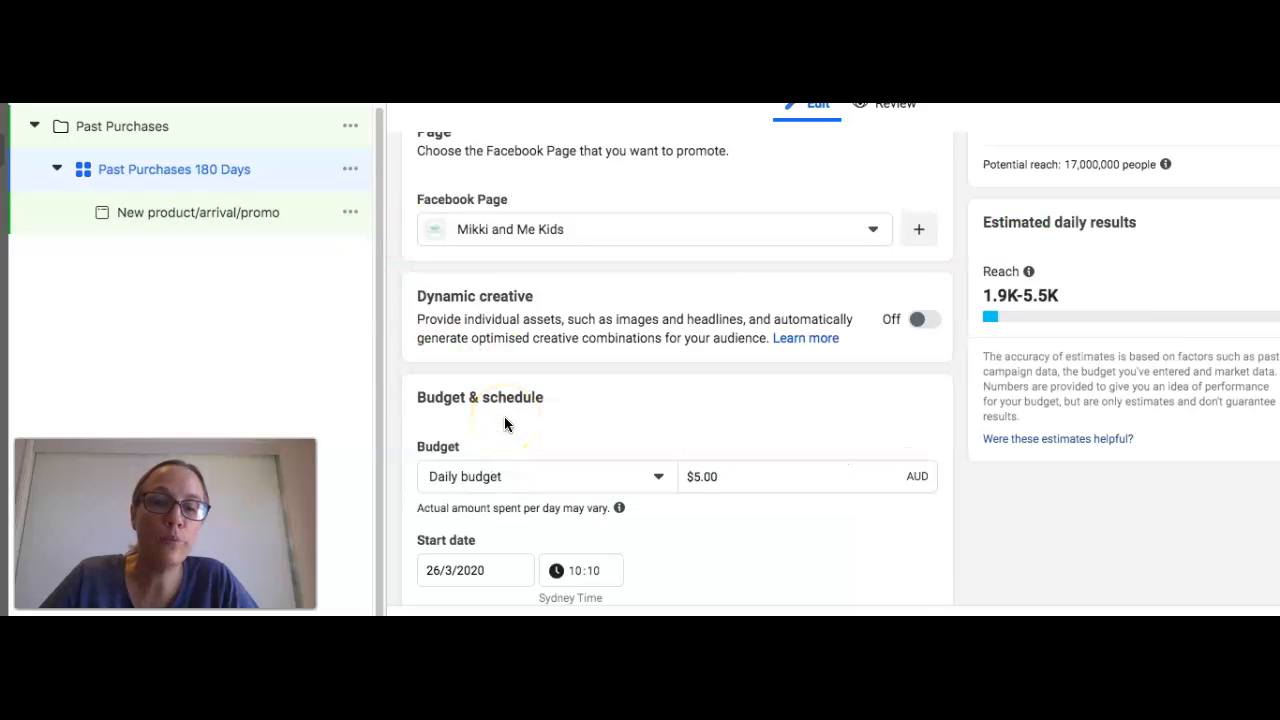
{"action": "scroll", "coordinate": [504, 424], "scroll_direction": "down", "scroll_amount": 3}
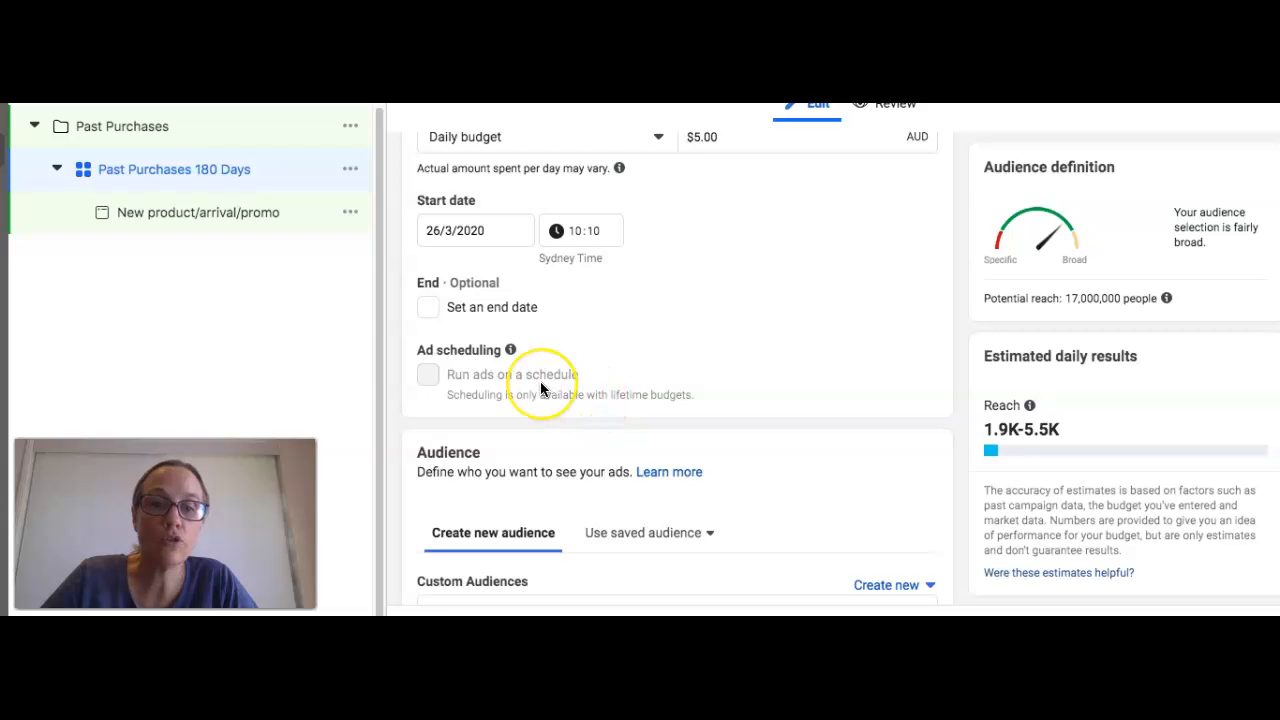
{"action": "scroll", "coordinate": [543, 388], "scroll_direction": "down", "scroll_amount": 3}
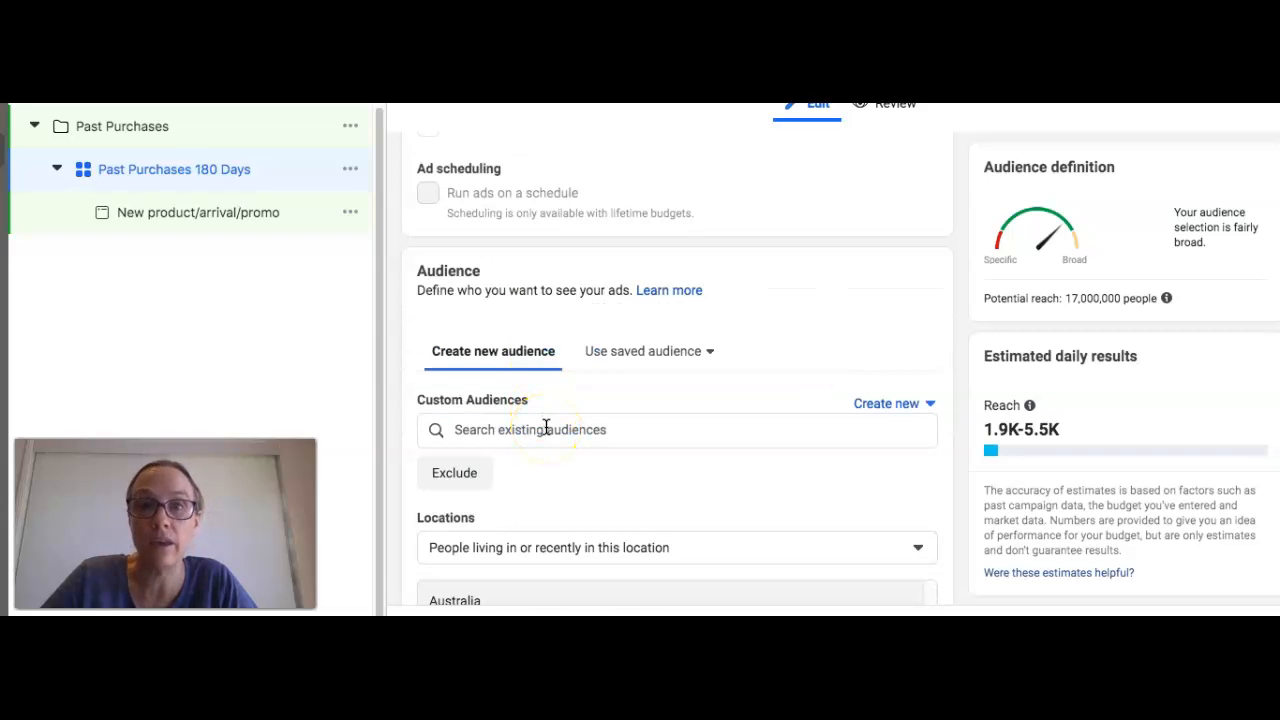
Step: Start a new website Custom Audience that includes people with the Purchase event in the past 180 days
{"action": "left_click", "coordinate": [885, 405]}
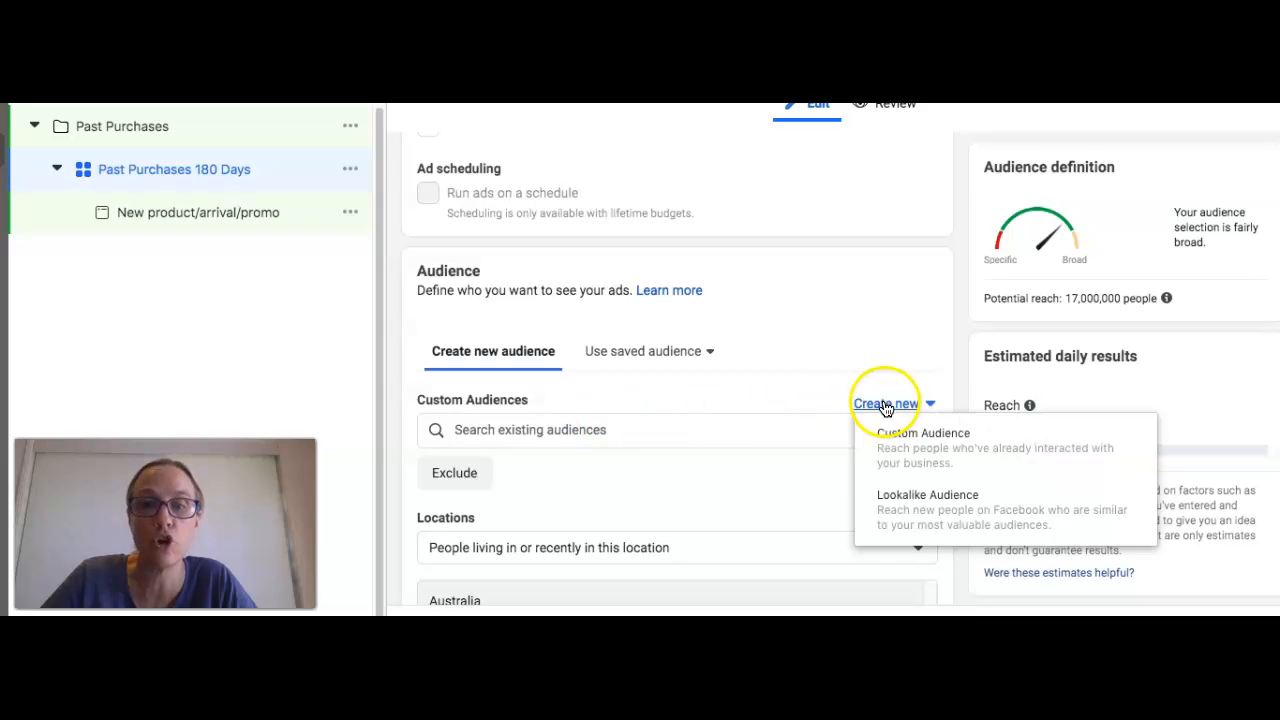
{"action": "left_click", "coordinate": [895, 433]}
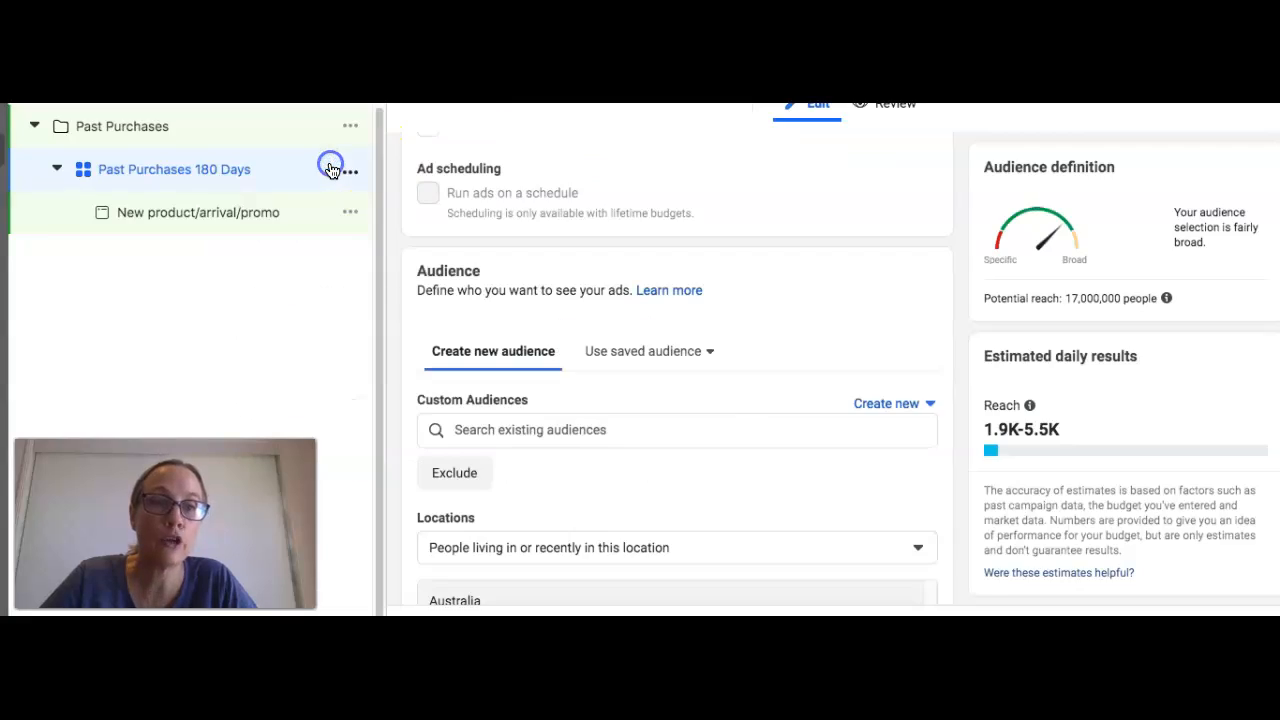
{"action": "left_click", "coordinate": [332, 170]}
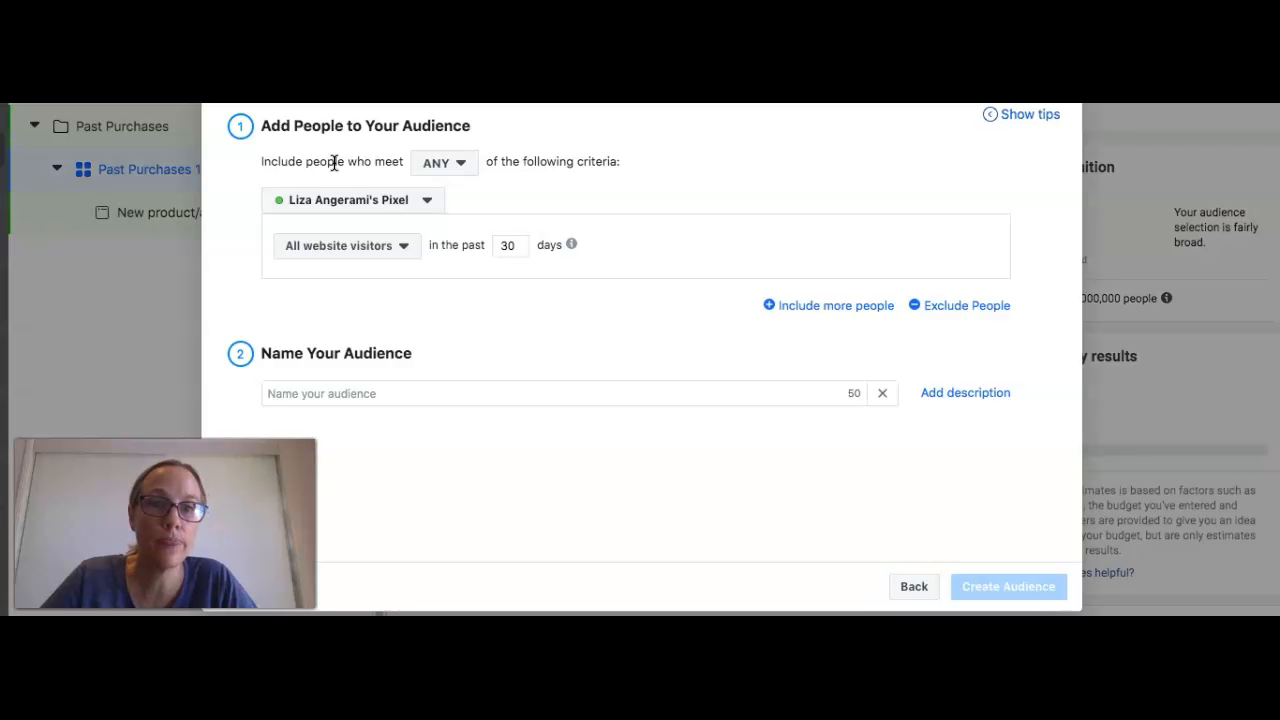
{"action": "left_click", "coordinate": [363, 248]}
{"action": "scroll", "coordinate": [366, 337], "scroll_direction": "down", "scroll_amount": 3}
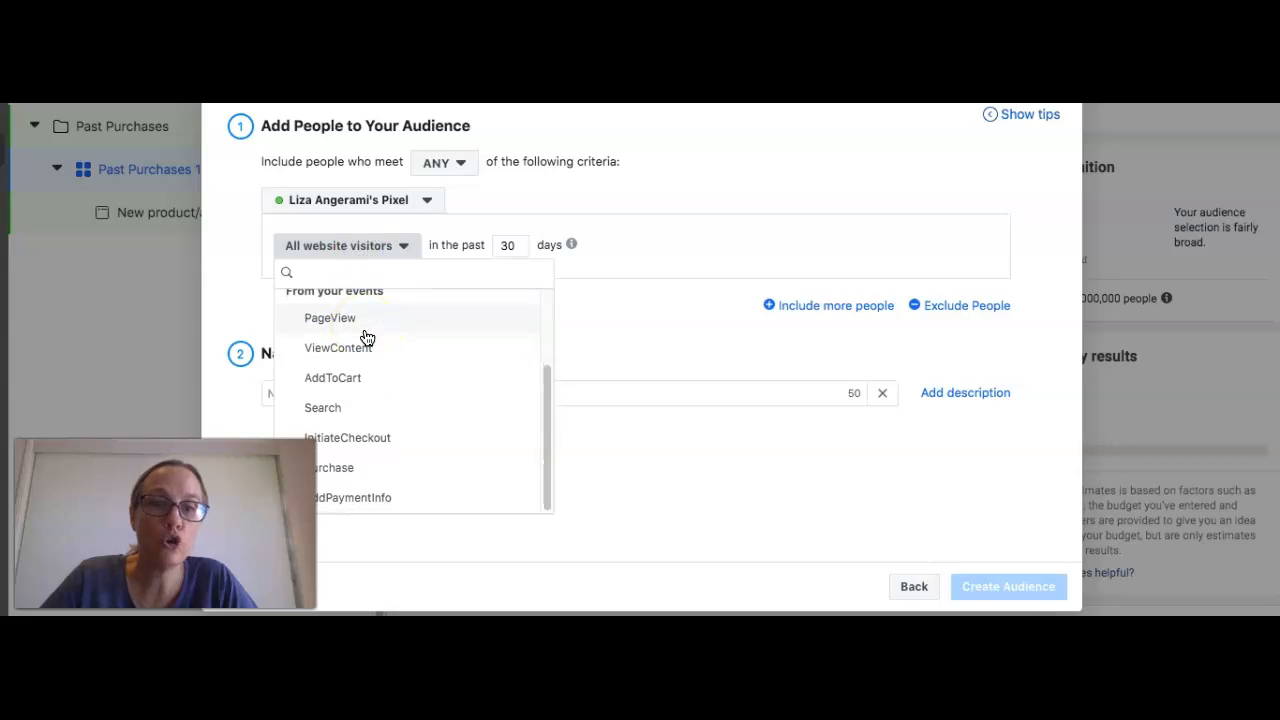
{"action": "left_click", "coordinate": [352, 469]}
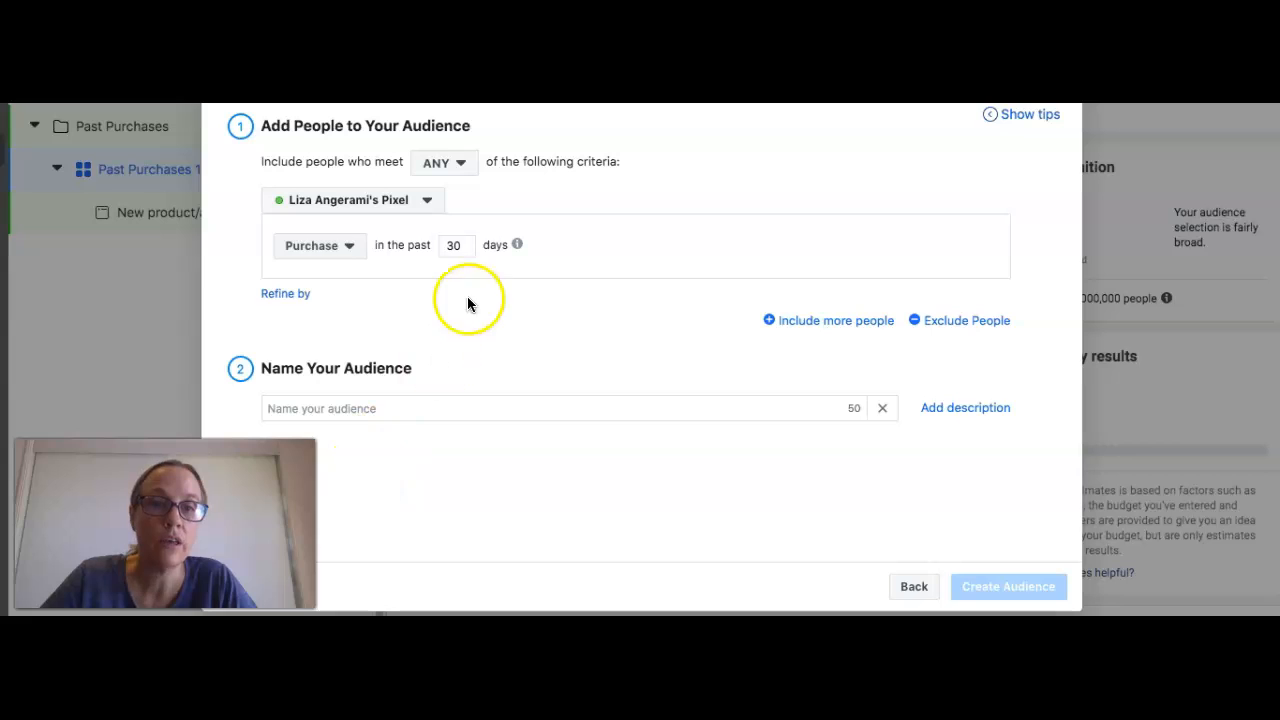
{"action": "double_click", "coordinate": [453, 250]}
{"action": "type", "text": "180"}
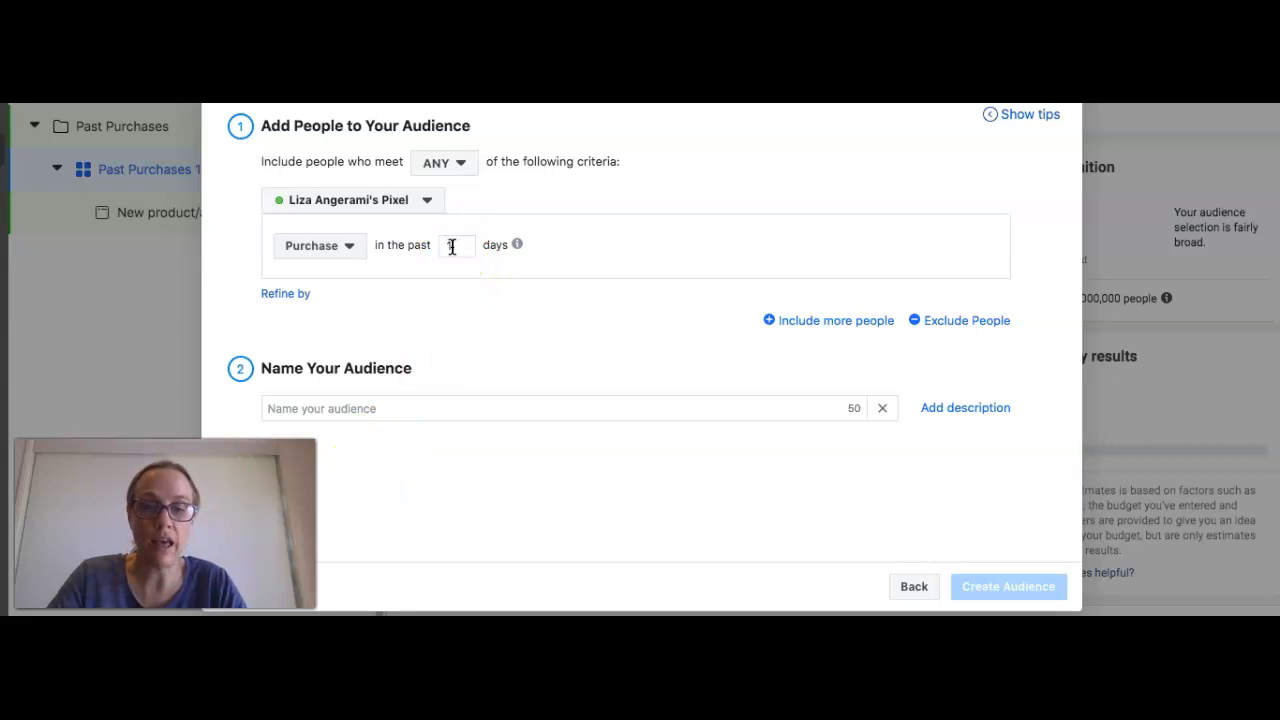
Step: Name the website audience "Purchases 180 Days", create it and return to the ad set
{"action": "left_click", "coordinate": [477, 405]}
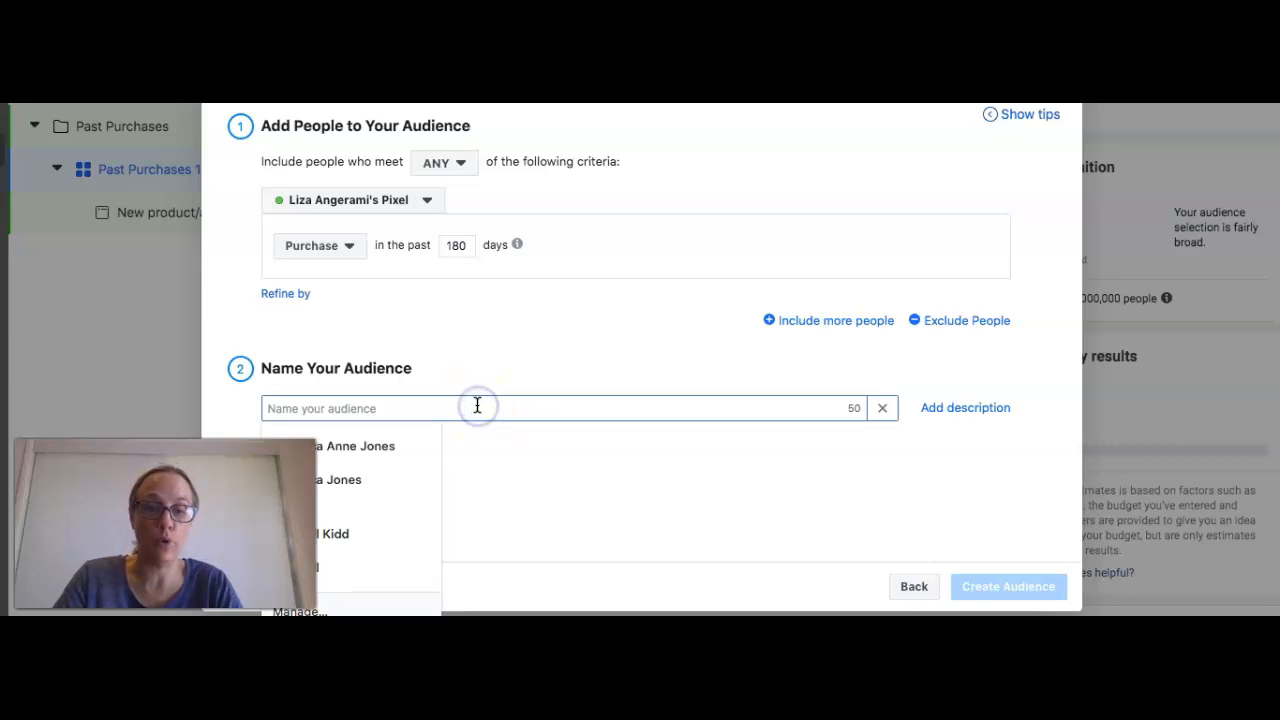
{"action": "type", "text": "Purchases 180 Days"}
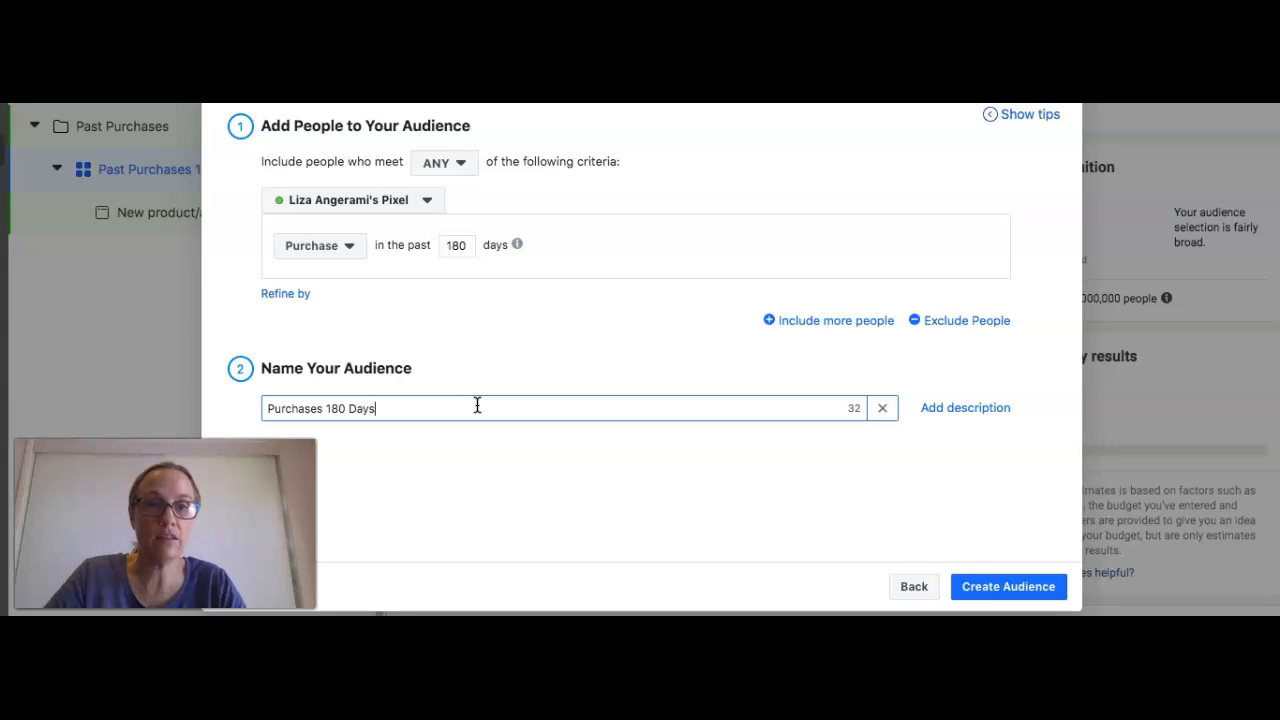
{"action": "left_click", "coordinate": [993, 591]}
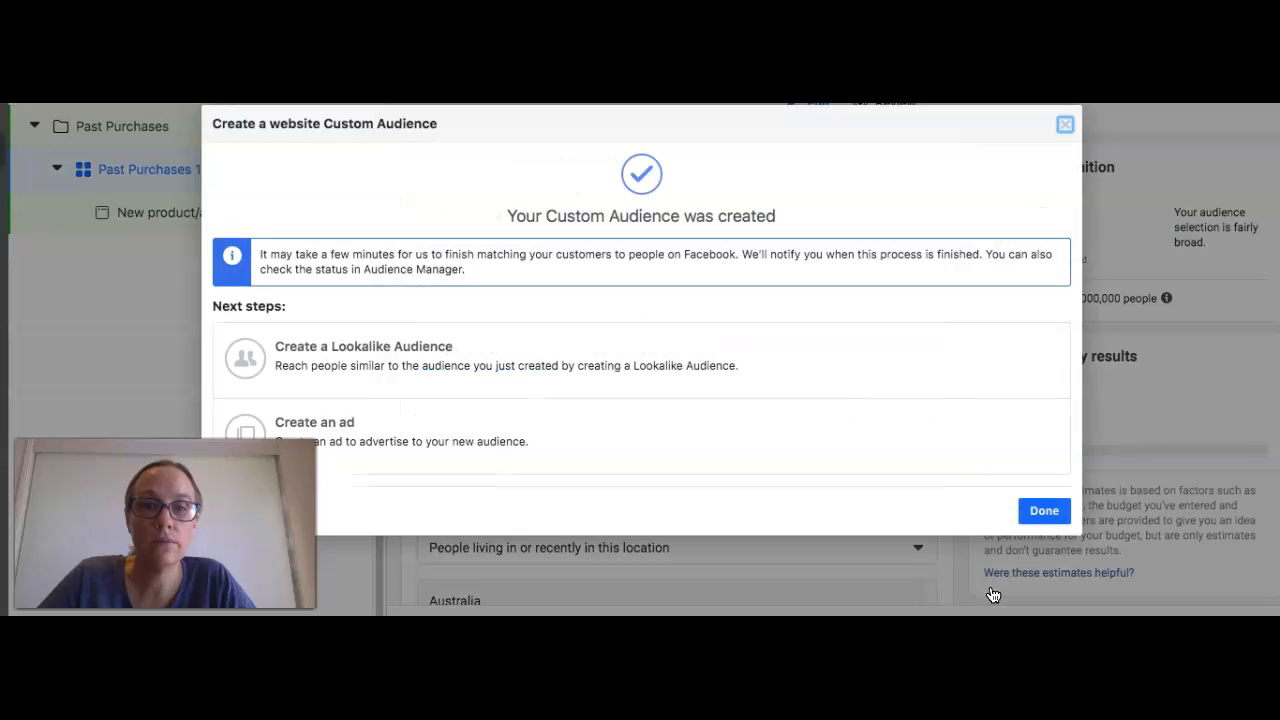
{"action": "left_click", "coordinate": [1036, 512]}
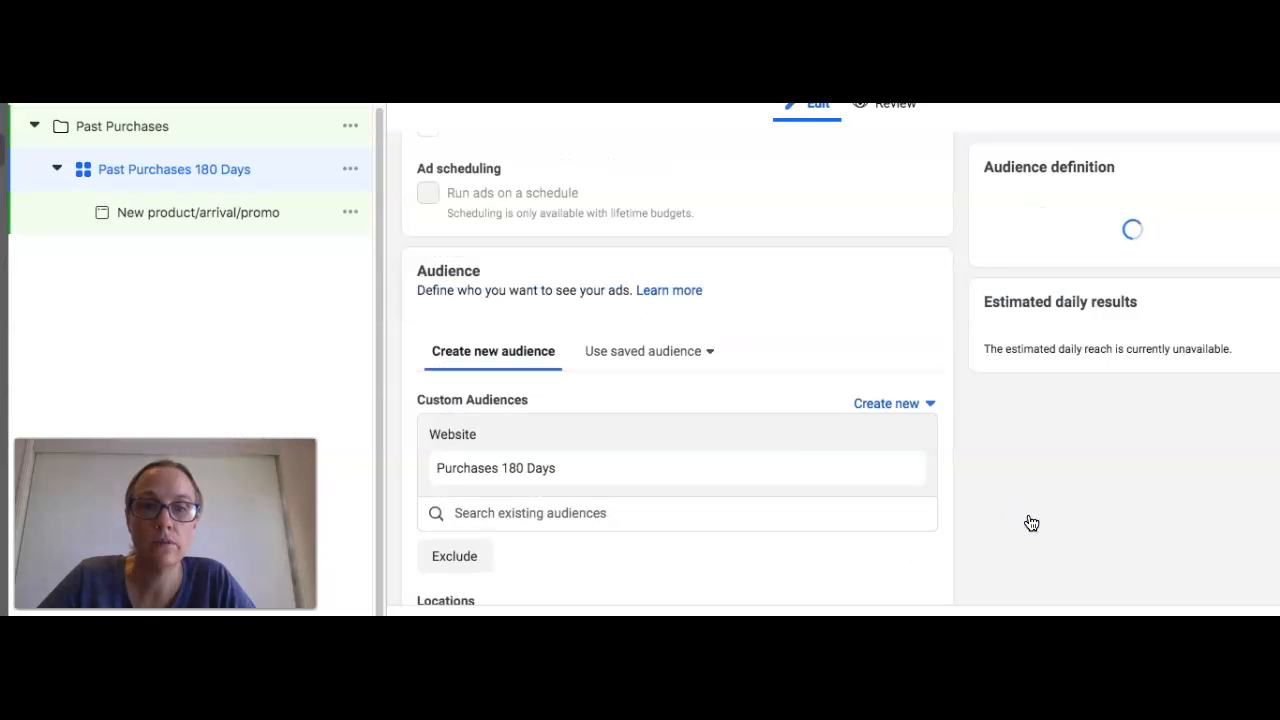
Step: Set the ad set's location targeting for Australia to "People living in this location"
{"action": "scroll", "coordinate": [655, 421], "scroll_direction": "down", "scroll_amount": 1}
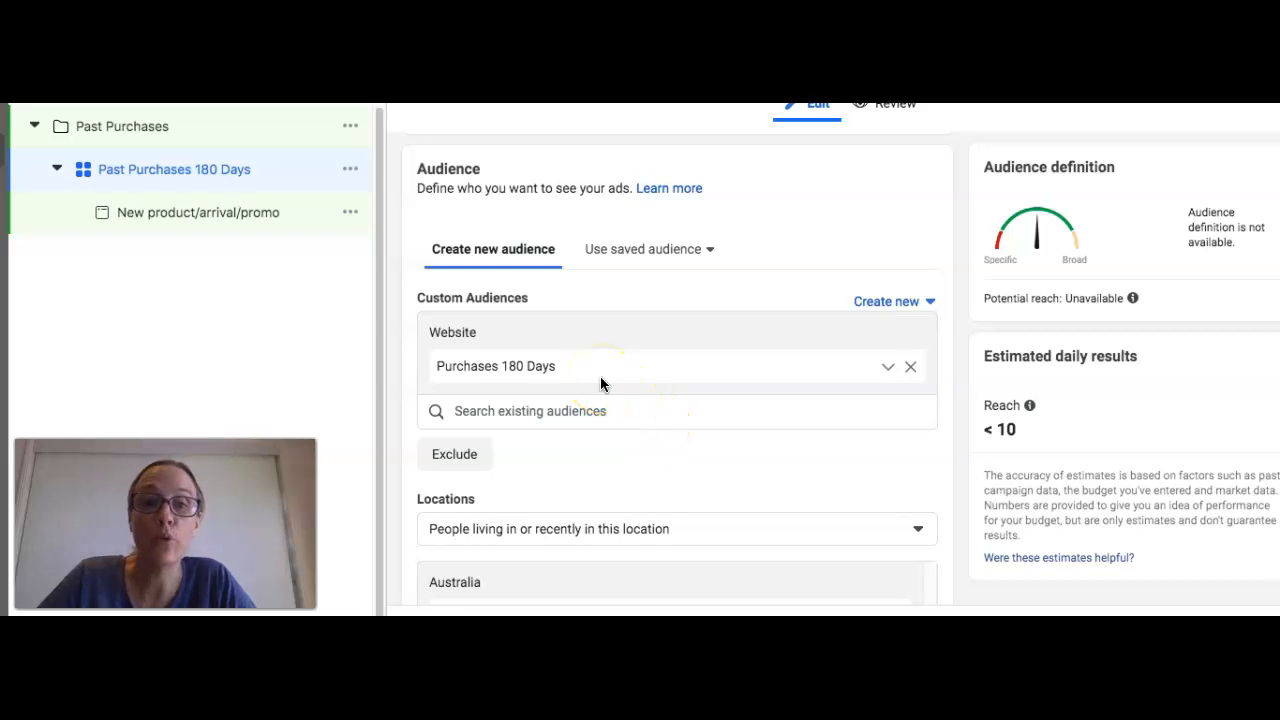
{"action": "scroll", "coordinate": [600, 380], "scroll_direction": "down", "scroll_amount": 1}
{"action": "left_click", "coordinate": [557, 459]}
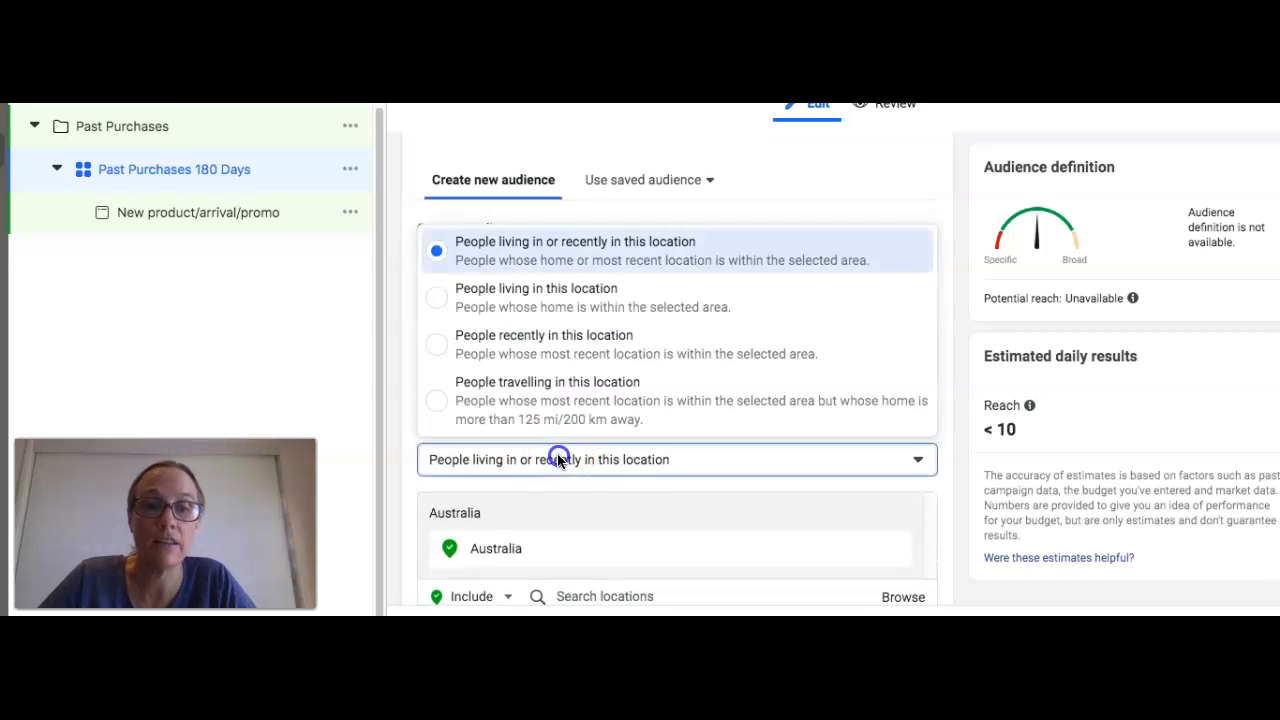
{"action": "left_click", "coordinate": [582, 296]}
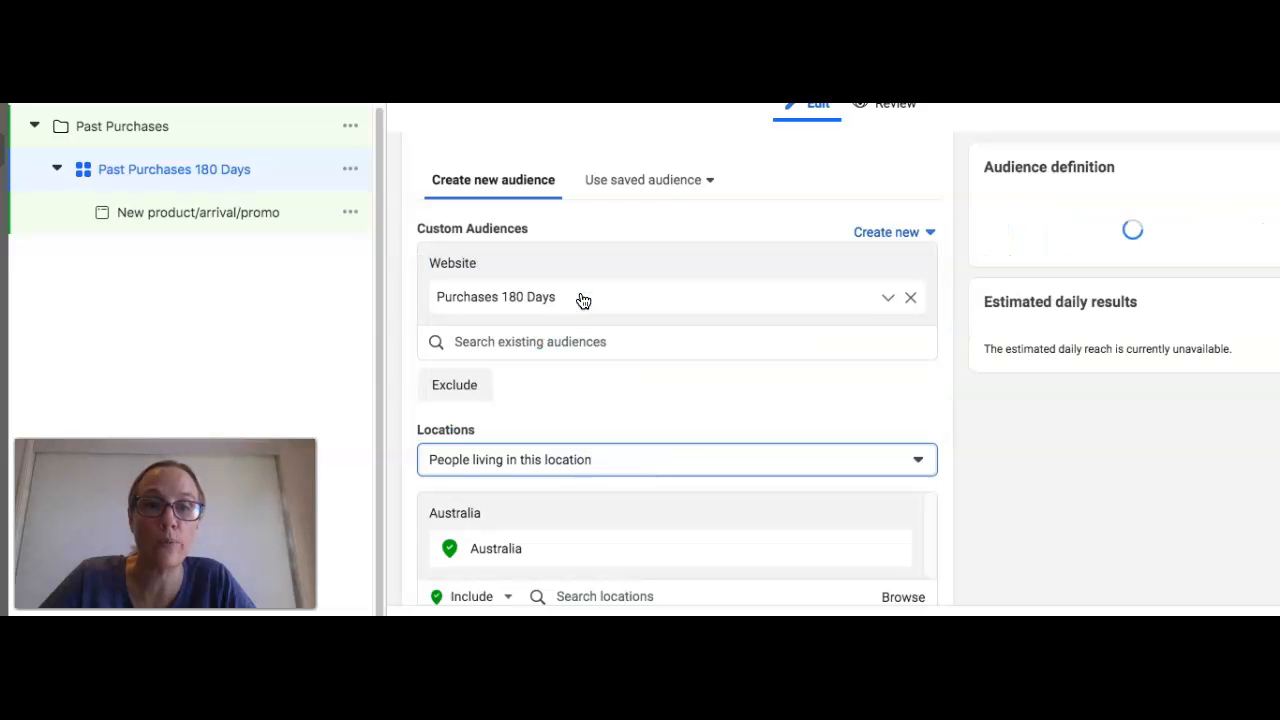
Step: Set the ad set's frequency cap to 1 impression every 1 day
{"action": "scroll", "coordinate": [391, 490], "scroll_direction": "down", "scroll_amount": 2}
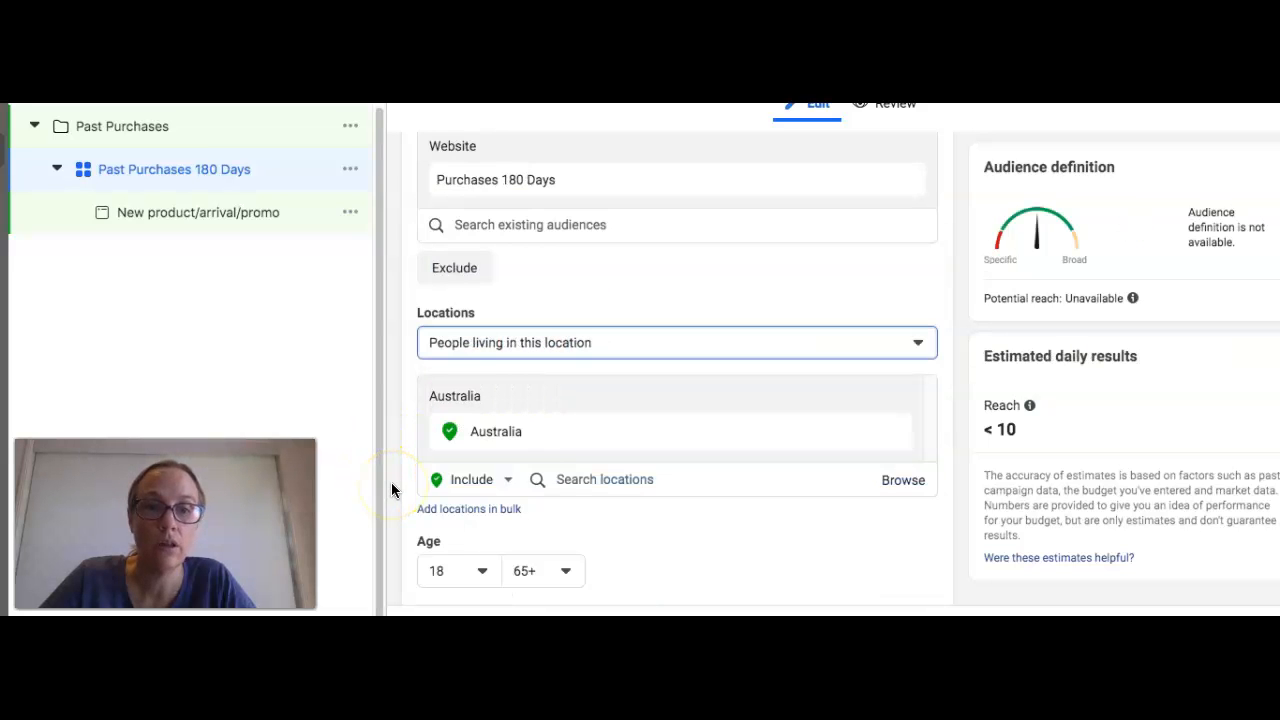
{"action": "scroll", "coordinate": [390, 504], "scroll_direction": "down", "scroll_amount": 3}
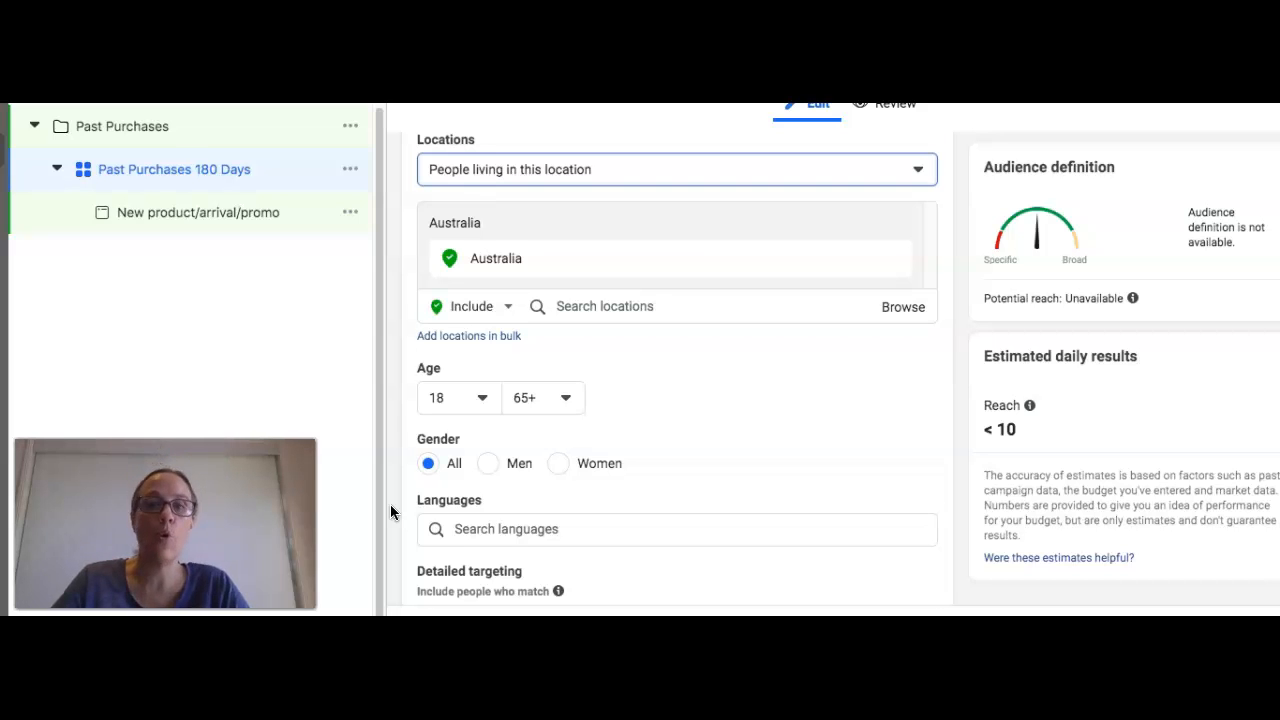
{"action": "scroll", "coordinate": [390, 511], "scroll_direction": "down", "scroll_amount": 3}
{"action": "scroll", "coordinate": [390, 511], "scroll_direction": "down", "scroll_amount": 4}
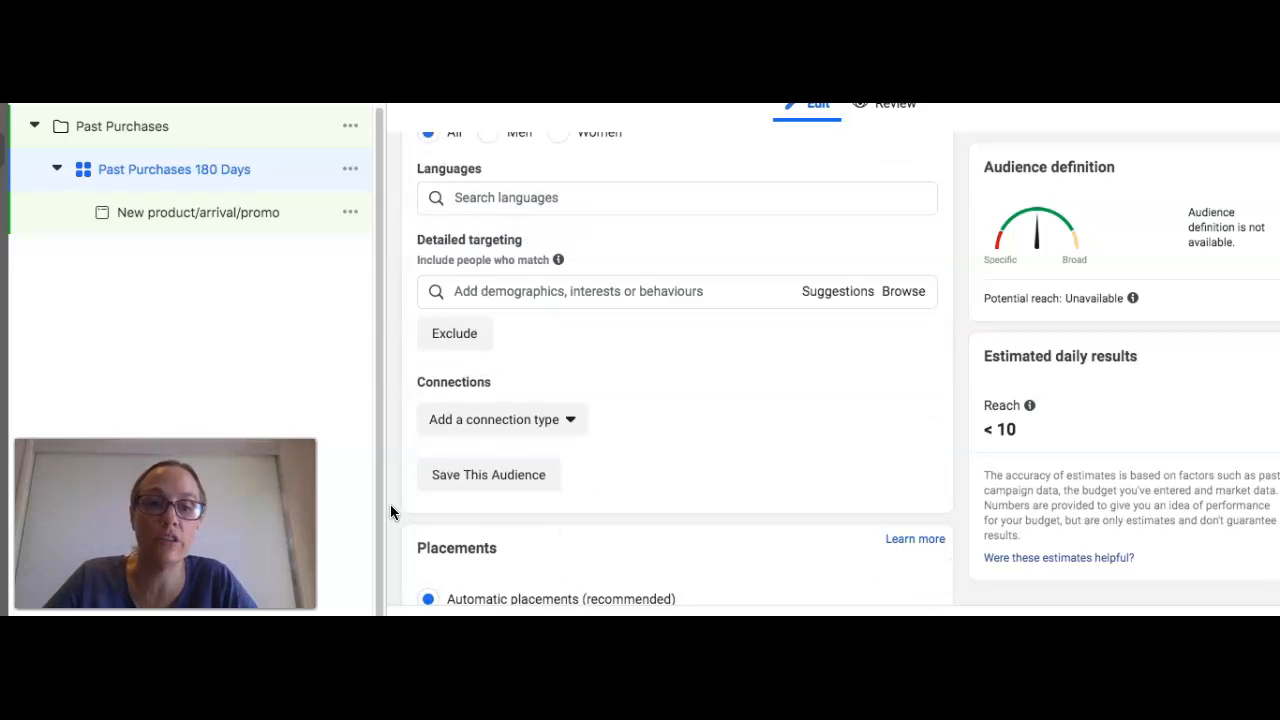
{"action": "scroll", "coordinate": [390, 506], "scroll_direction": "down", "scroll_amount": 4}
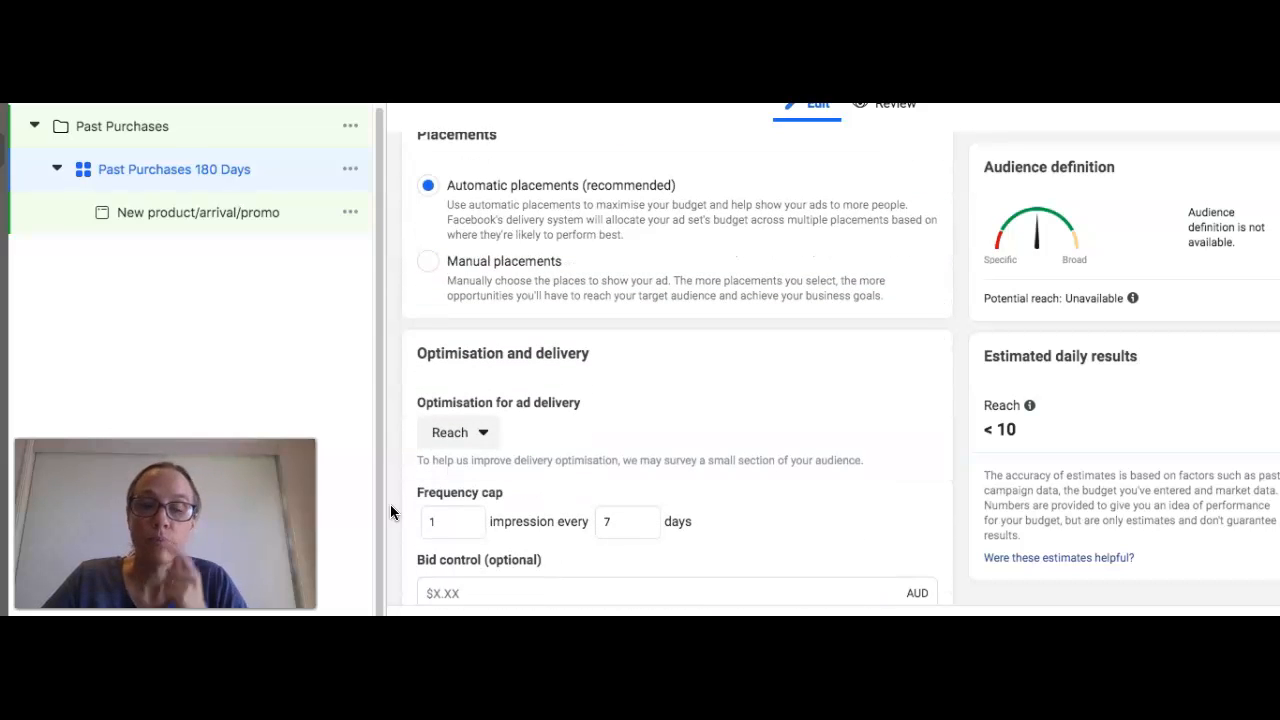
{"action": "scroll", "coordinate": [390, 506], "scroll_direction": "down", "scroll_amount": 1}
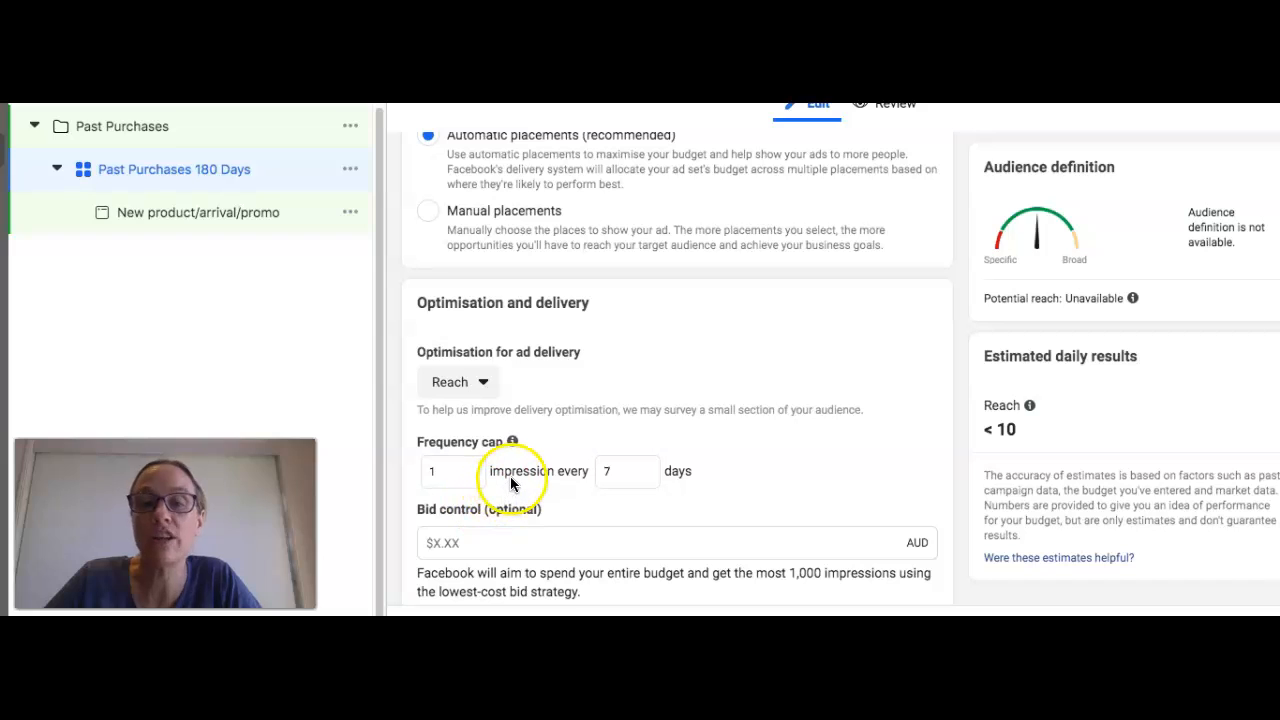
{"action": "left_click", "coordinate": [646, 478]}
{"action": "left_click", "coordinate": [646, 478]}
{"action": "left_click", "coordinate": [646, 478]}
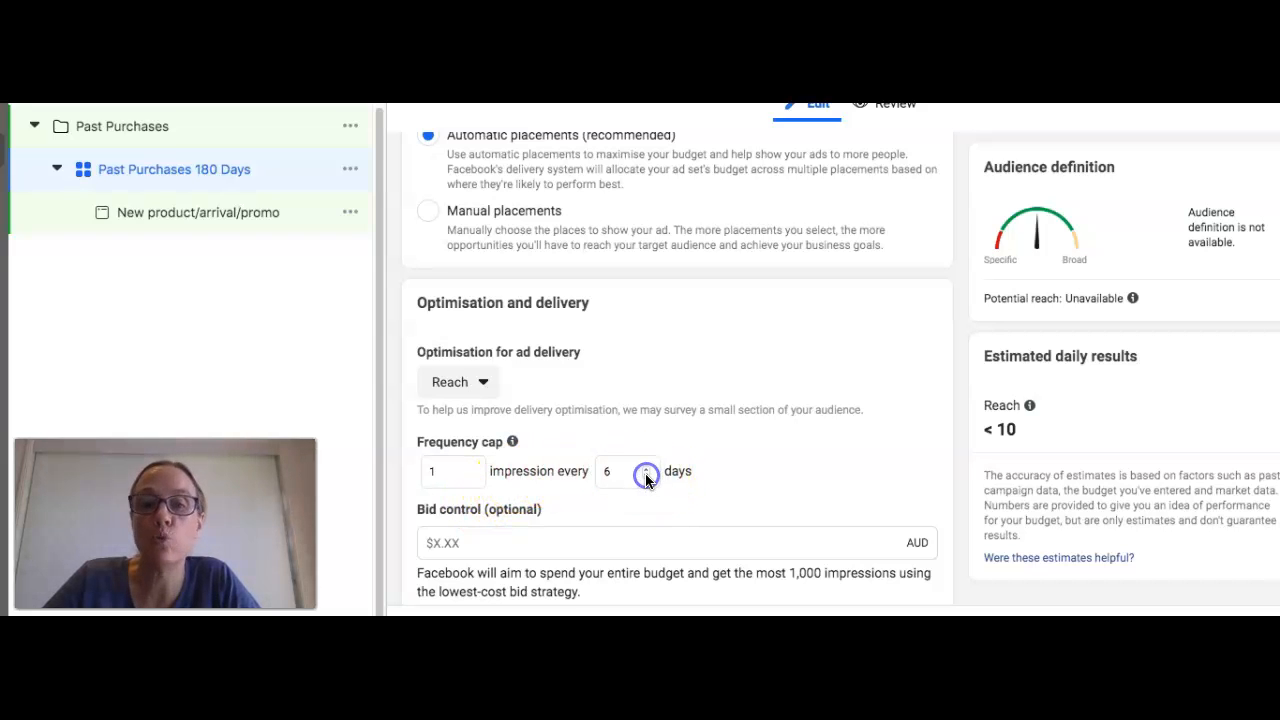
{"action": "left_click", "coordinate": [646, 478]}
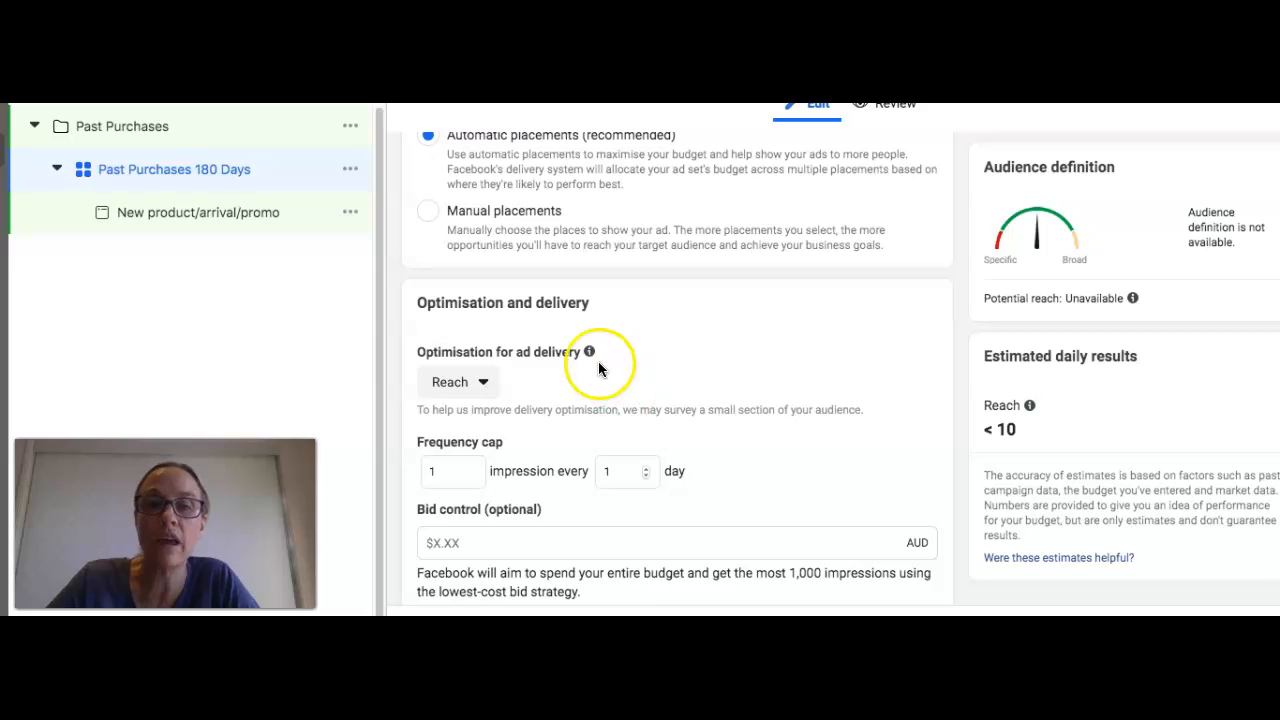
Step: Open the New product/arrival/promo ad and set its Instagram account to mikkiandme
{"action": "scroll", "coordinate": [535, 410], "scroll_direction": "down", "scroll_amount": 3}
{"action": "scroll", "coordinate": [535, 410], "scroll_direction": "down", "scroll_amount": 1}
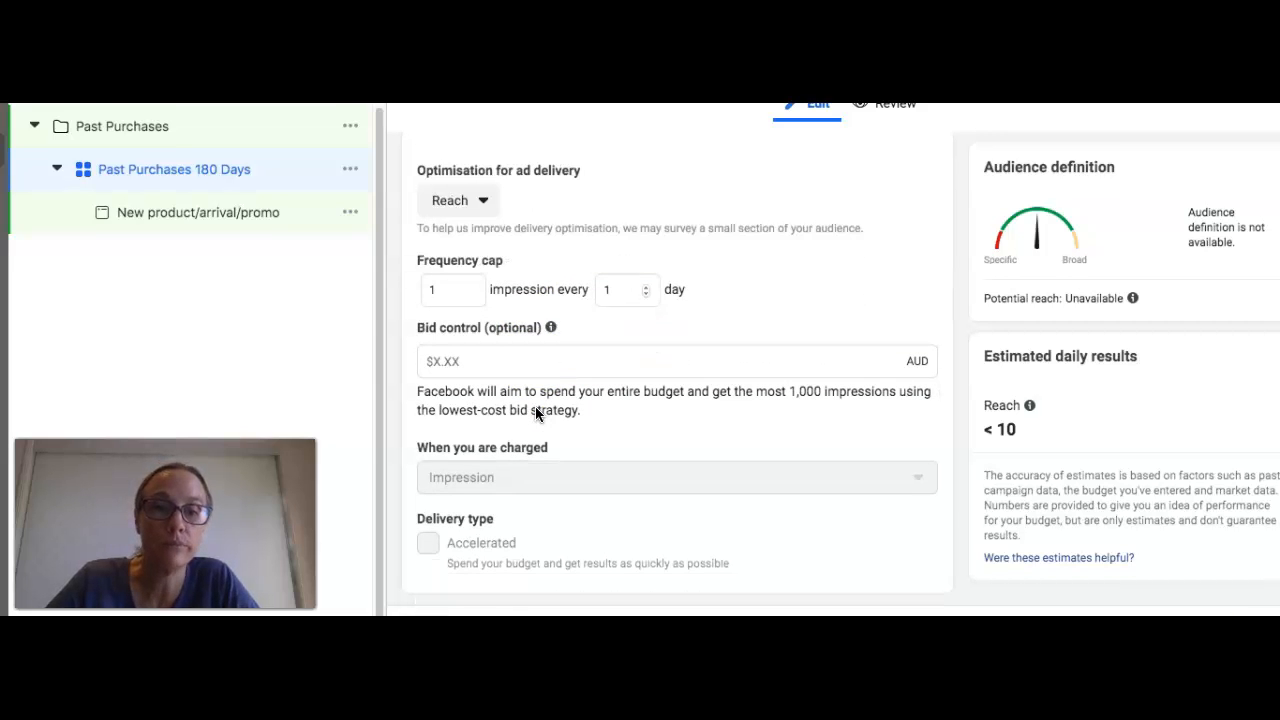
{"action": "left_click", "coordinate": [180, 216]}
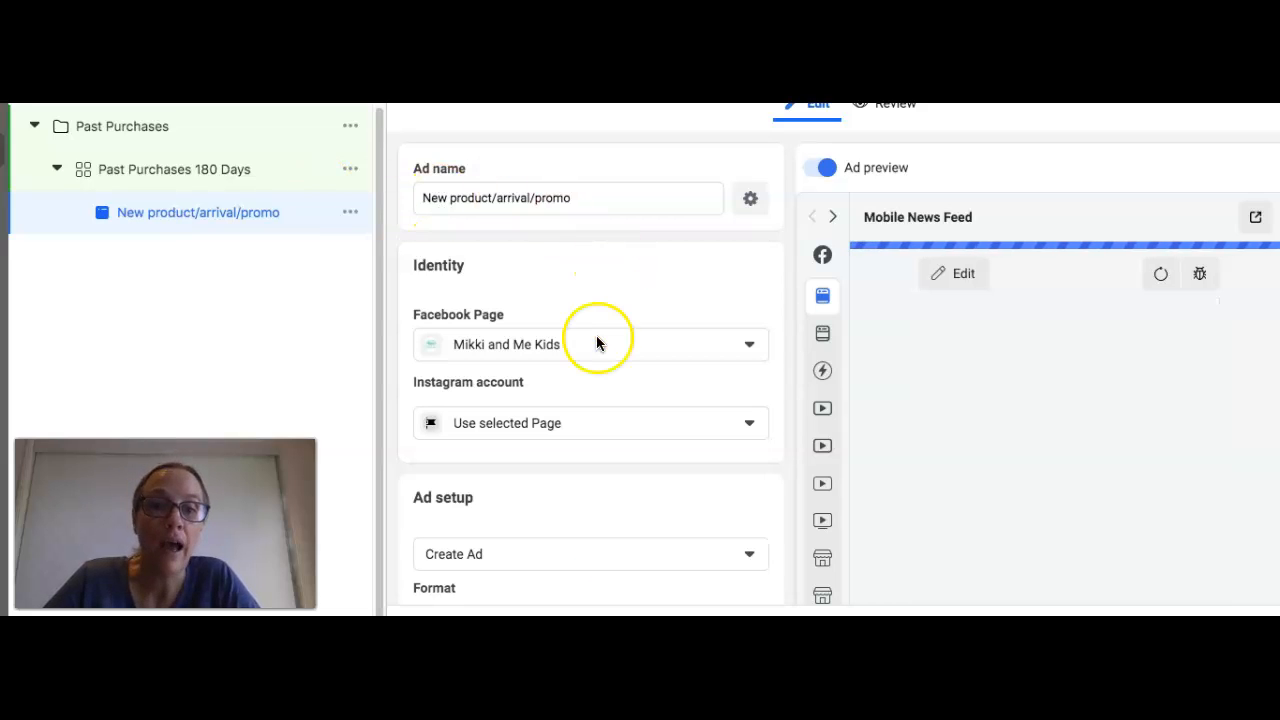
{"action": "left_click", "coordinate": [550, 422]}
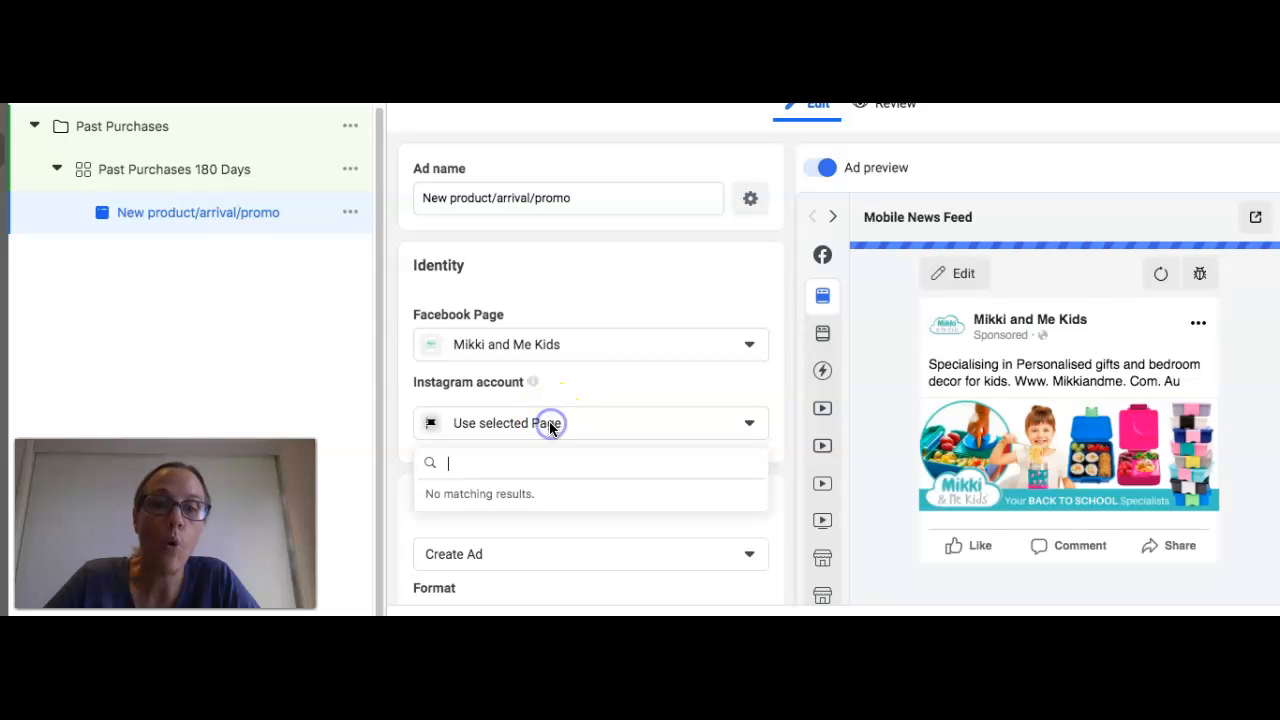
{"action": "left_click", "coordinate": [534, 503]}
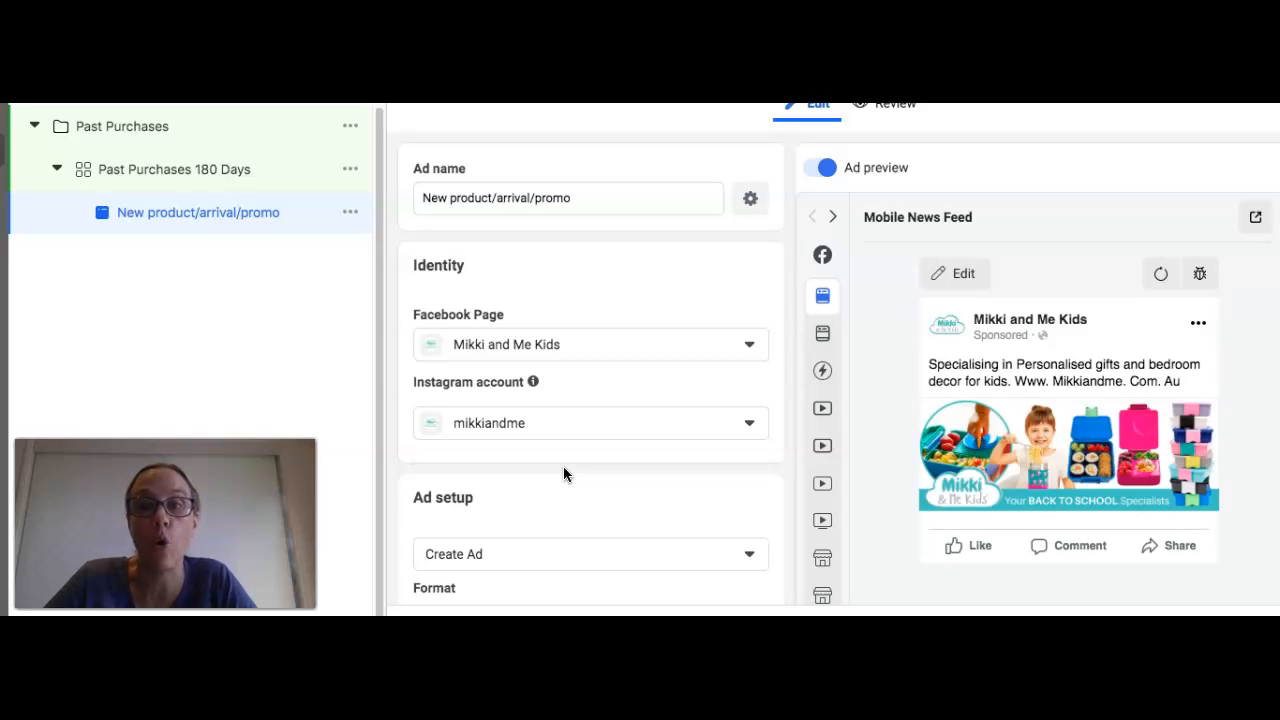
Step: Change the ad setup from creating a new ad to "Use existing post"
{"action": "scroll", "coordinate": [563, 466], "scroll_direction": "down", "scroll_amount": 3}
{"action": "left_click", "coordinate": [563, 415]}
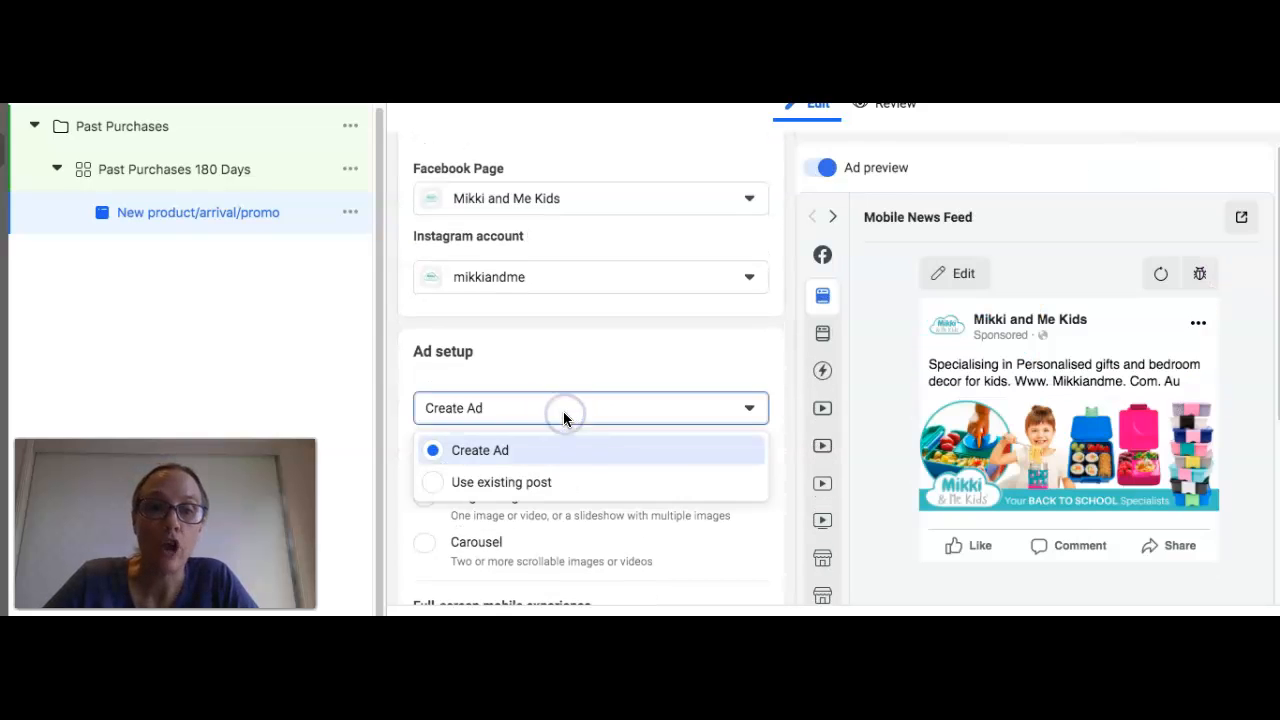
{"action": "left_click", "coordinate": [549, 484]}
{"action": "scroll", "coordinate": [550, 488], "scroll_direction": "down", "scroll_amount": 3}
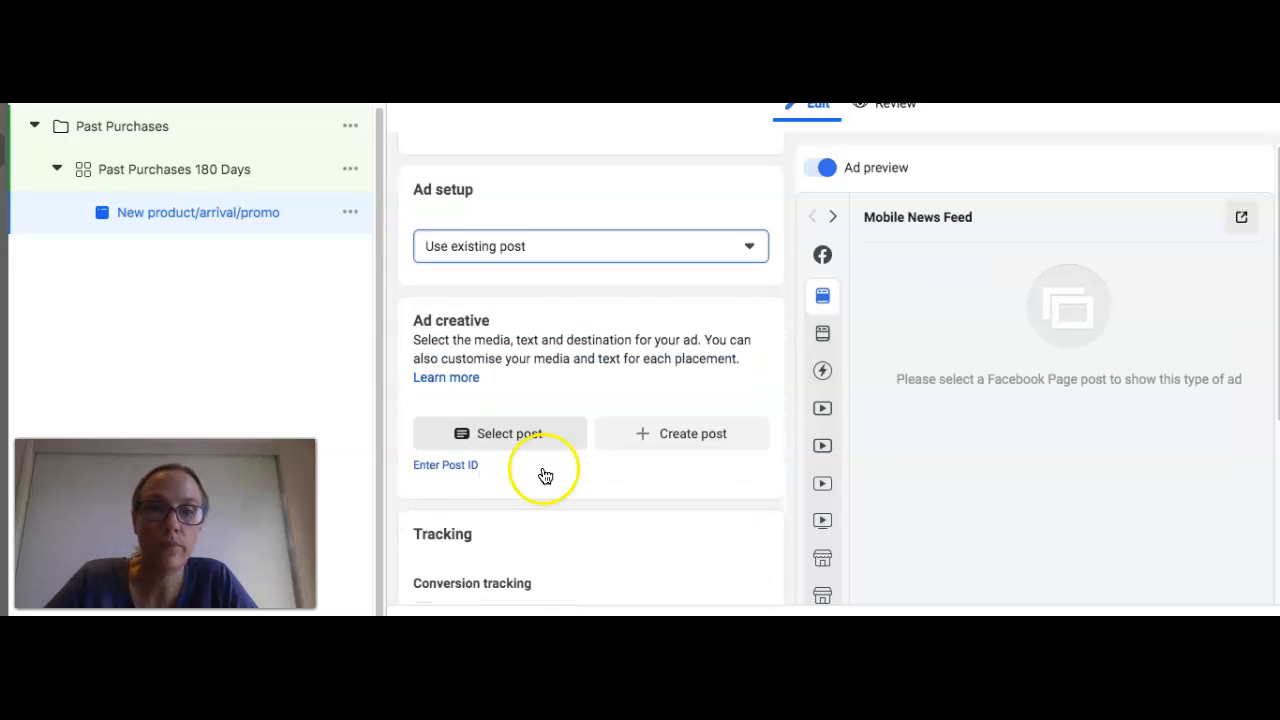
Step: Select the "Personalise your kids Easter" Facebook post from 22 Mar 2020 as the ad creative
{"action": "left_click", "coordinate": [516, 385]}
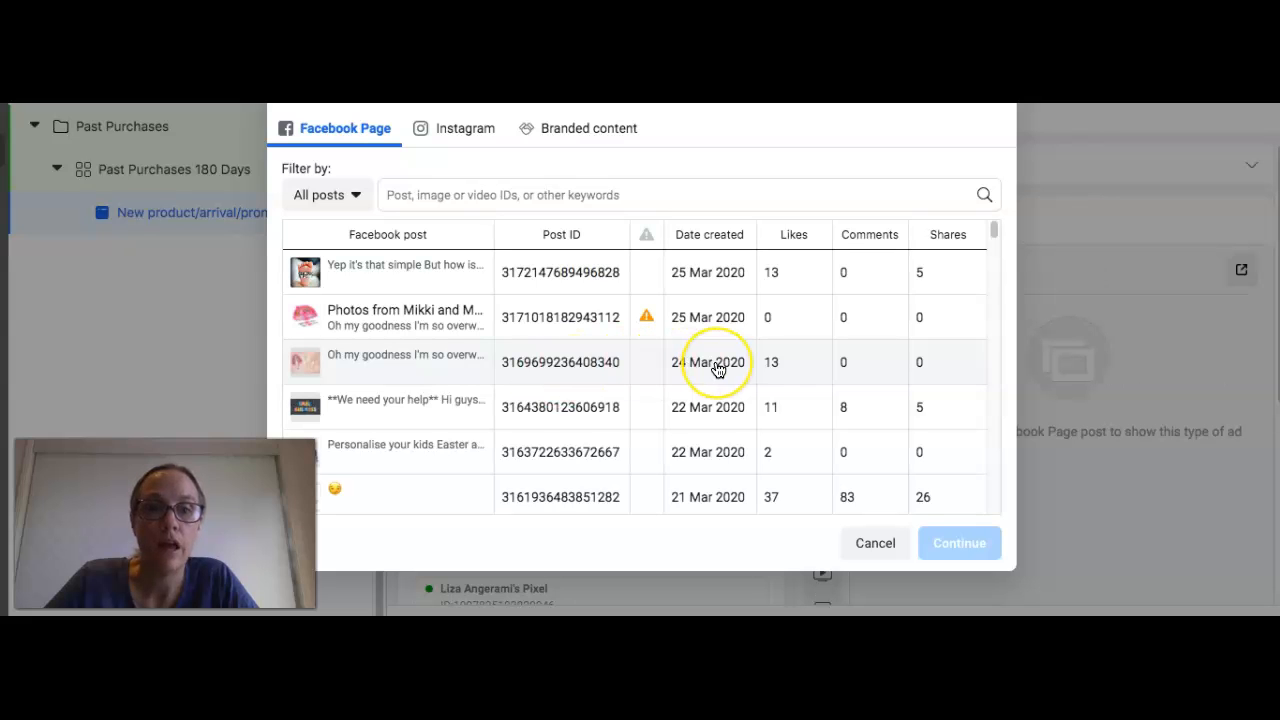
{"action": "scroll", "coordinate": [717, 369], "scroll_direction": "down", "scroll_amount": 2}
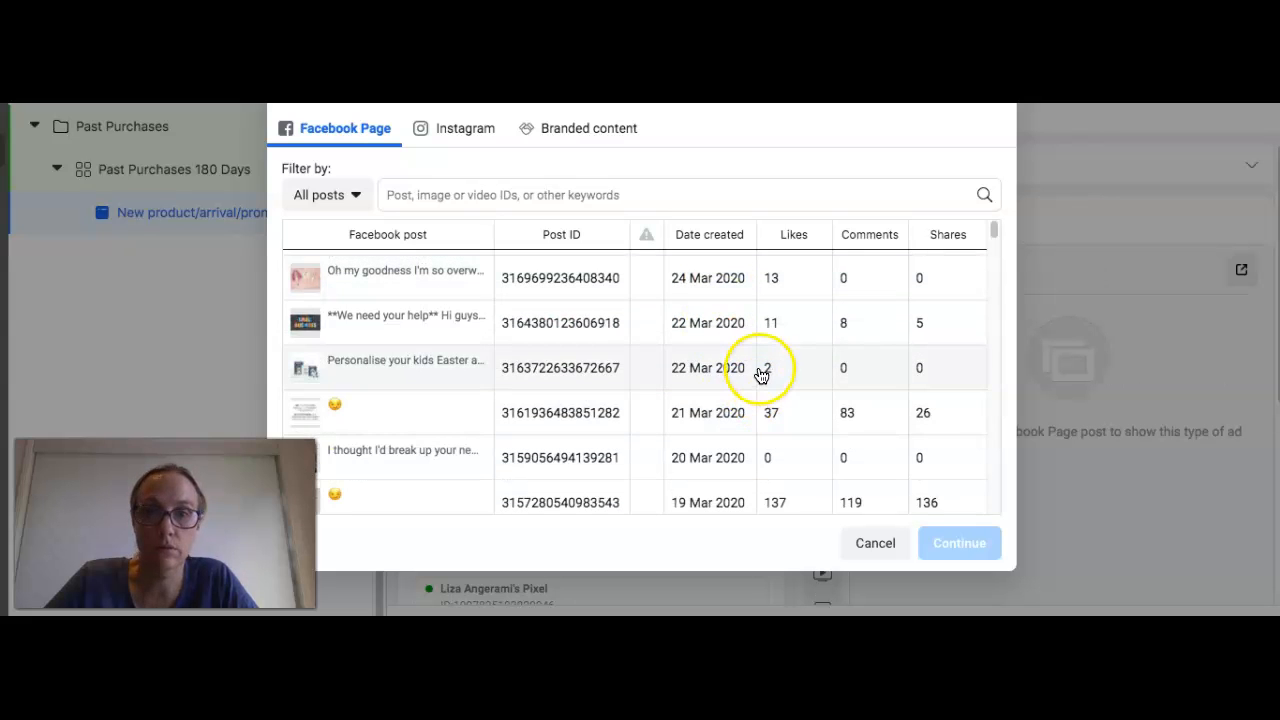
{"action": "left_click", "coordinate": [760, 373]}
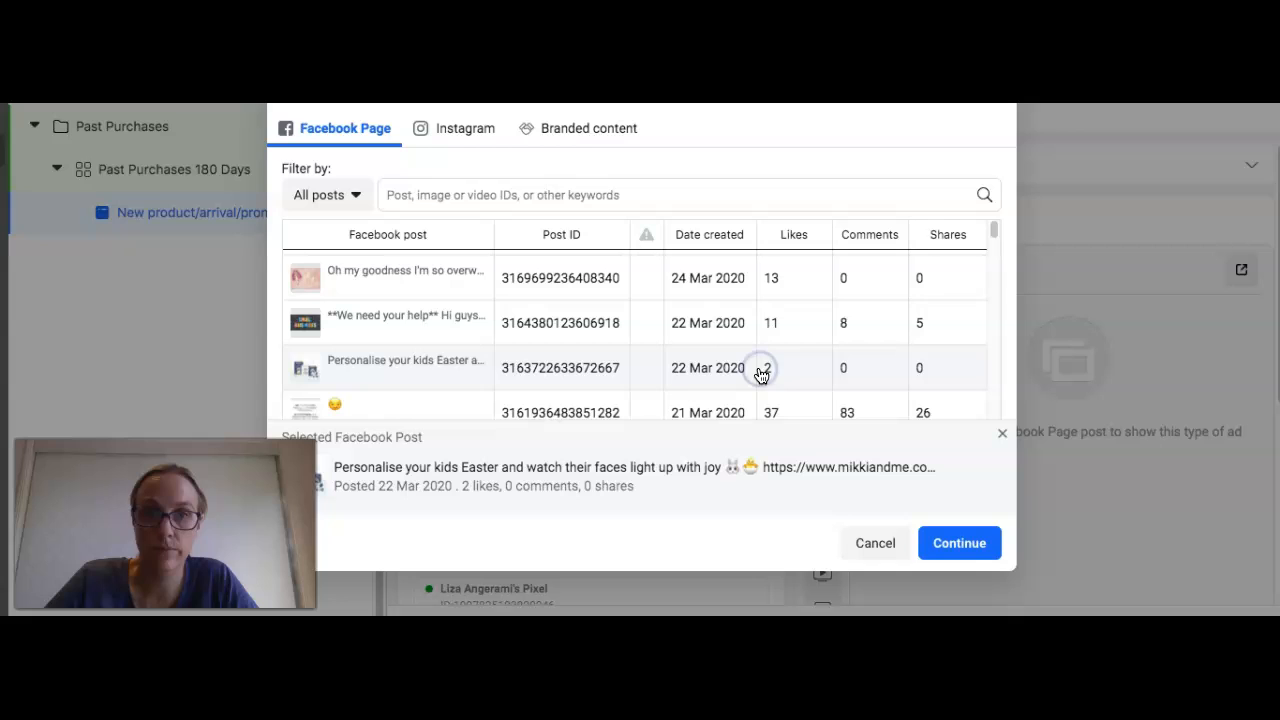
{"action": "left_click", "coordinate": [952, 543]}
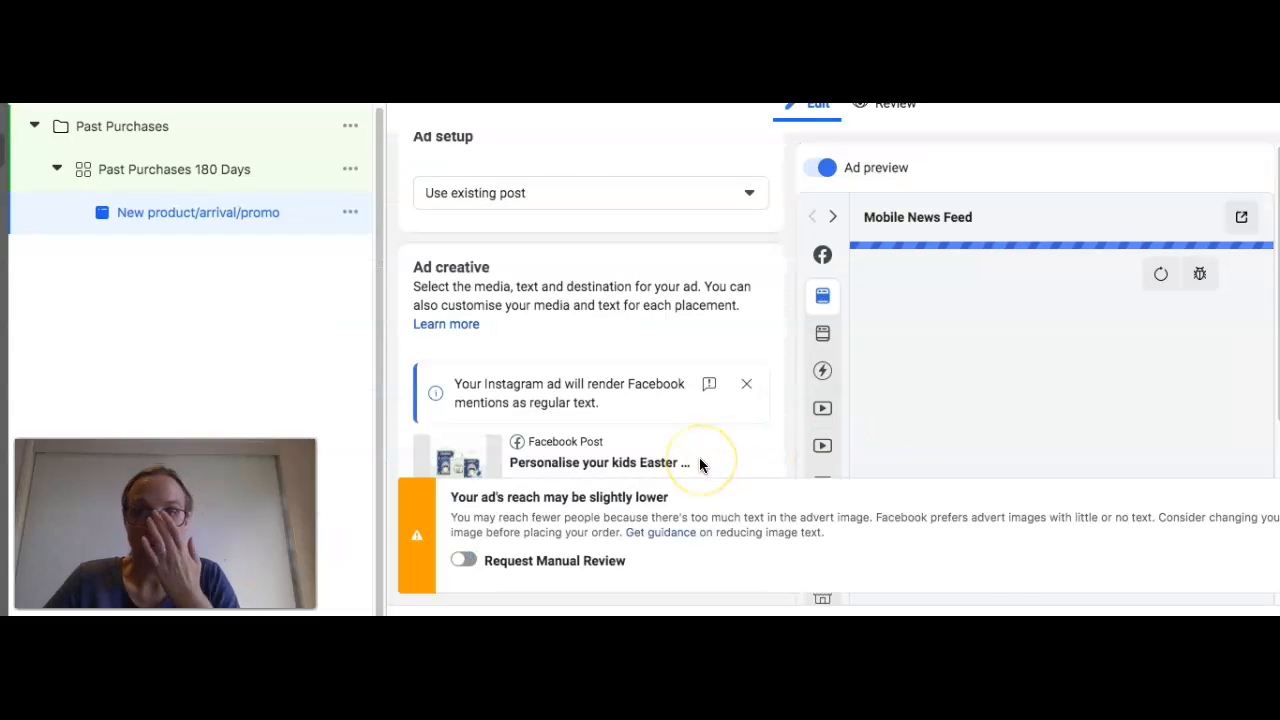
Step: Remove the post's existing call-to-action button and turn on Request Manual Review for the ad image
{"action": "scroll", "coordinate": [700, 464], "scroll_direction": "down", "scroll_amount": 2}
{"action": "scroll", "coordinate": [701, 448], "scroll_direction": "down", "scroll_amount": 3}
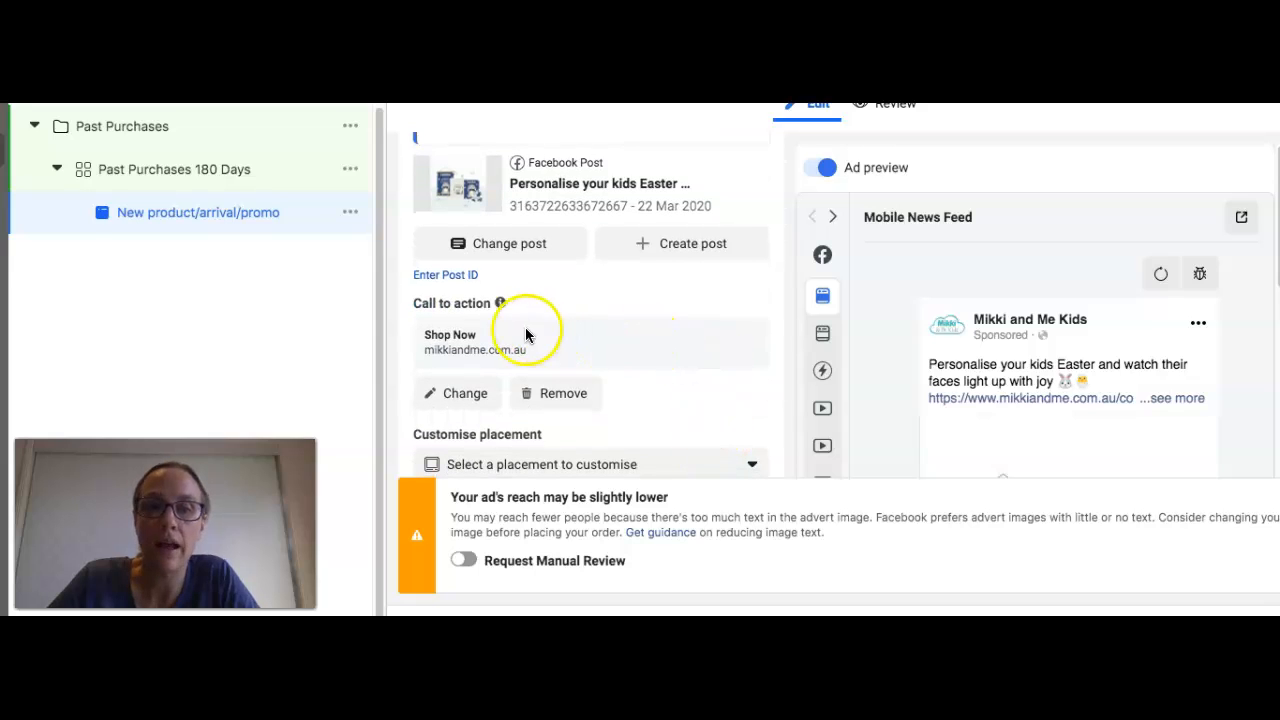
{"action": "left_click", "coordinate": [570, 397]}
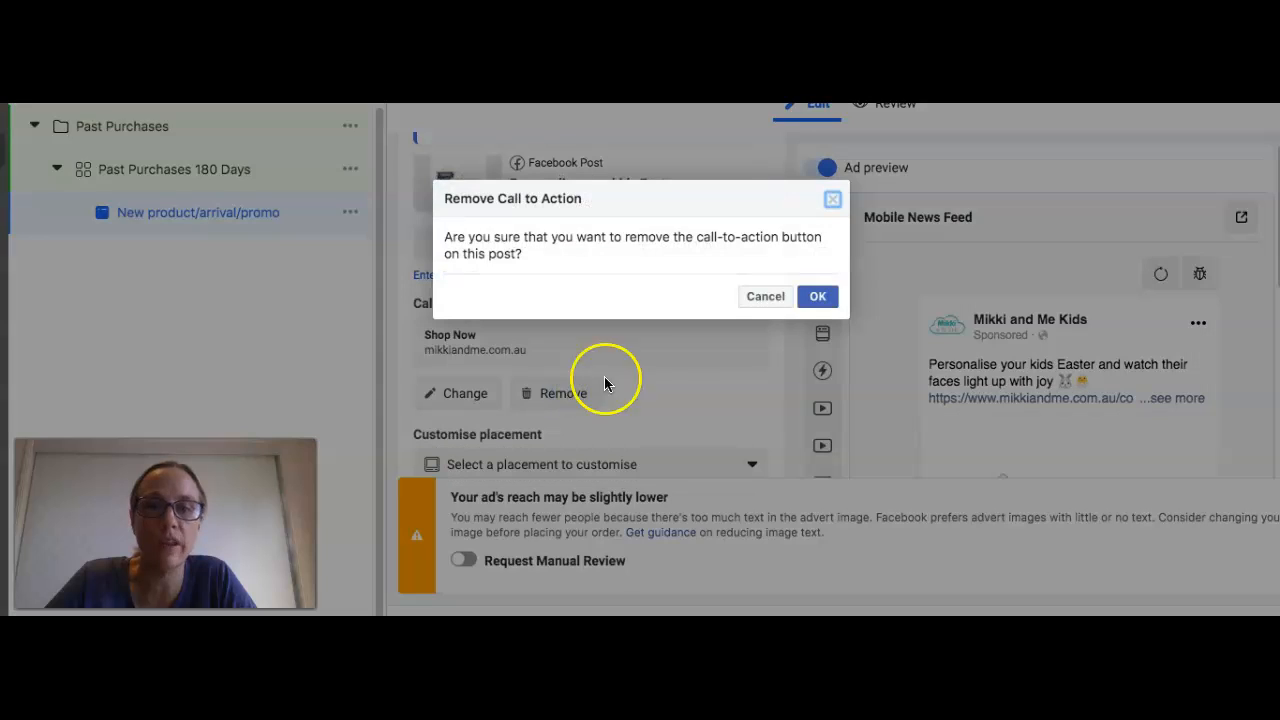
{"action": "left_click", "coordinate": [820, 300]}
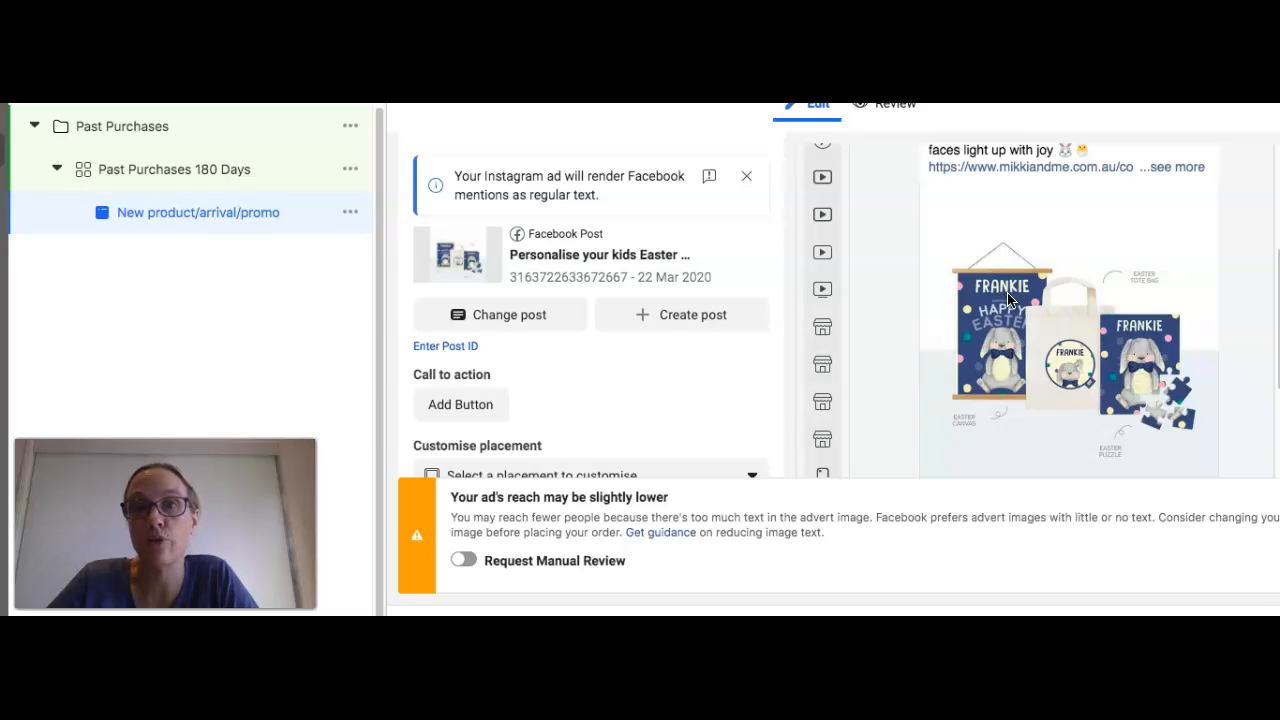
{"action": "left_click", "coordinate": [465, 561]}
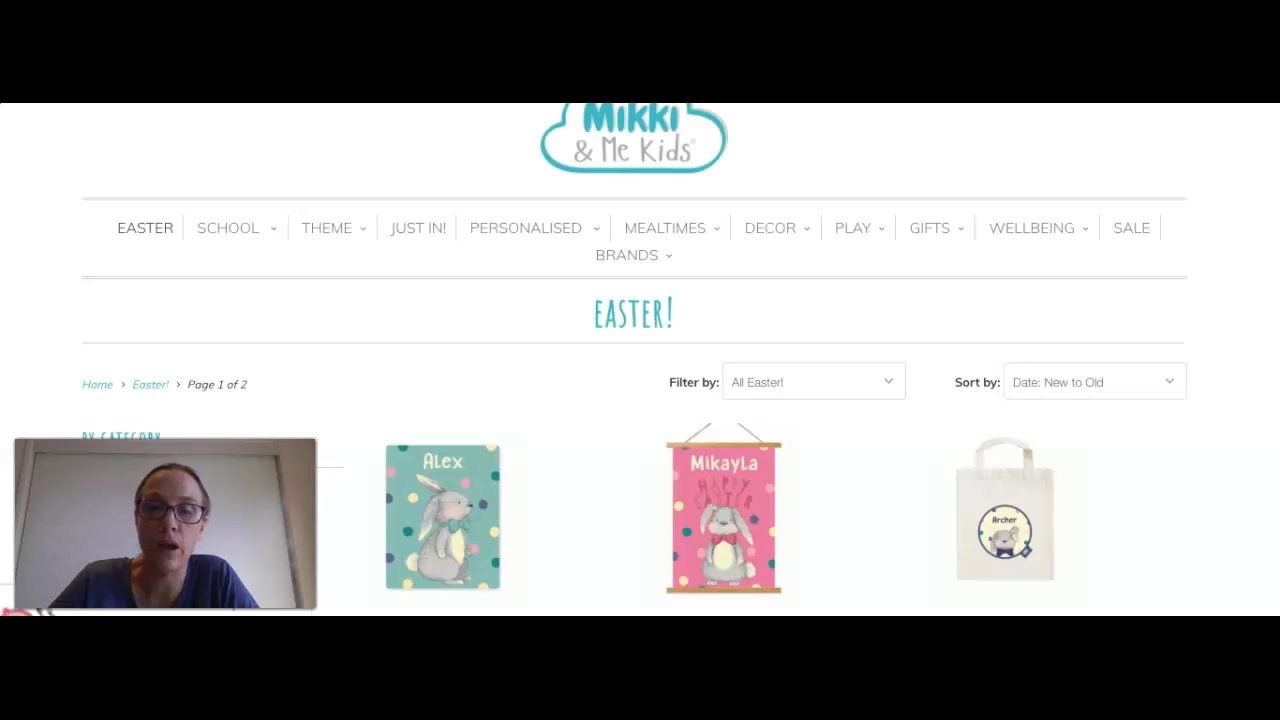
{"action": "scroll", "coordinate": [627, 336], "scroll_direction": "down", "scroll_amount": 3}
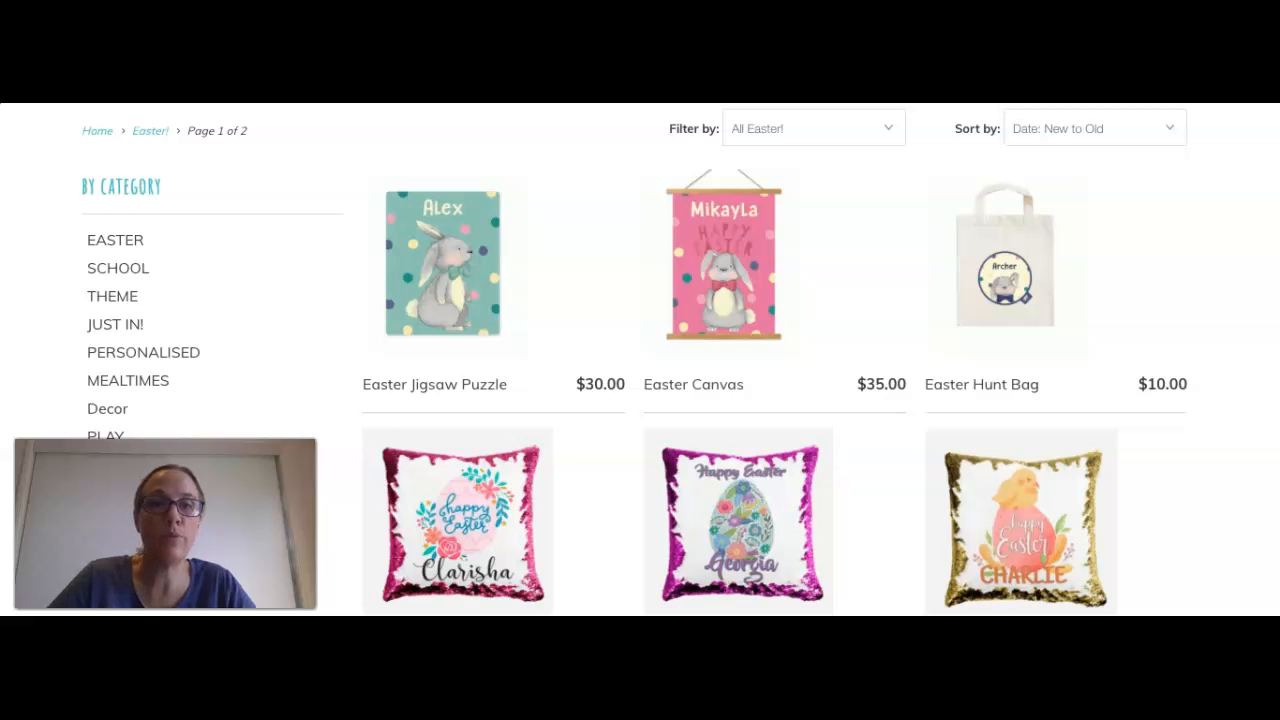
{"action": "scroll", "coordinate": [640, 360], "scroll_direction": "up", "scroll_amount": 3}
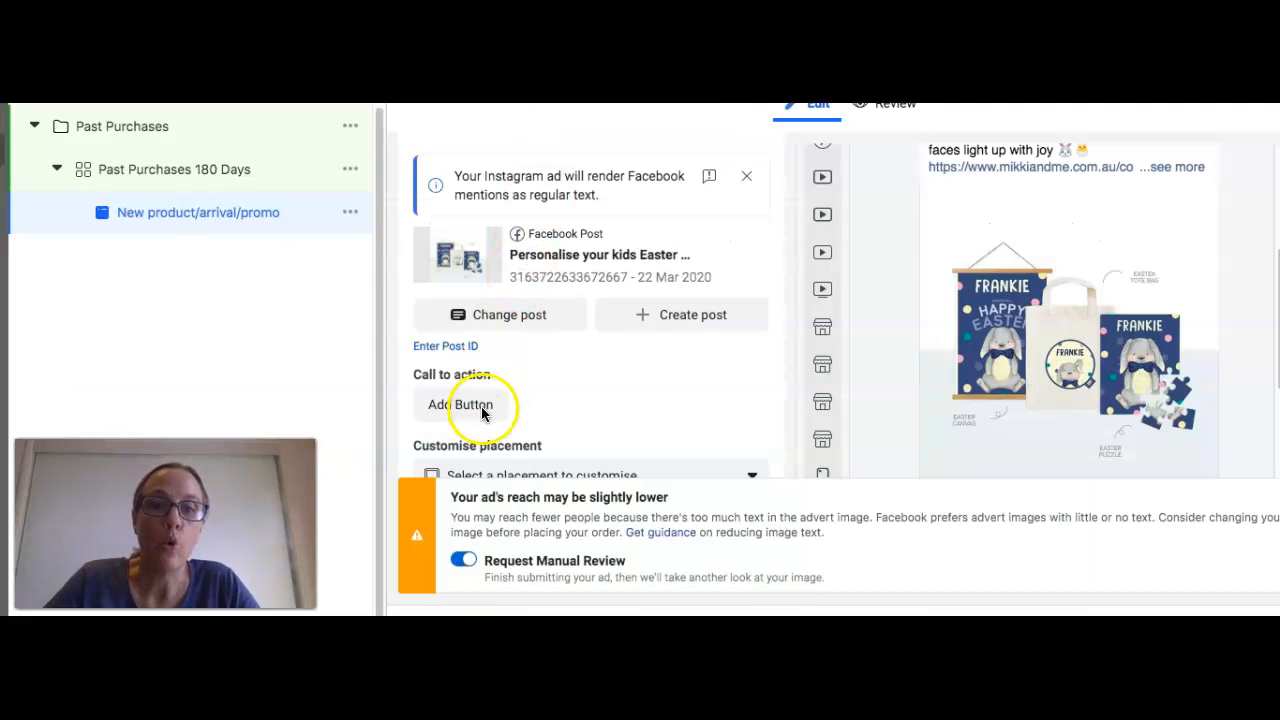
{"action": "left_click", "coordinate": [481, 408]}
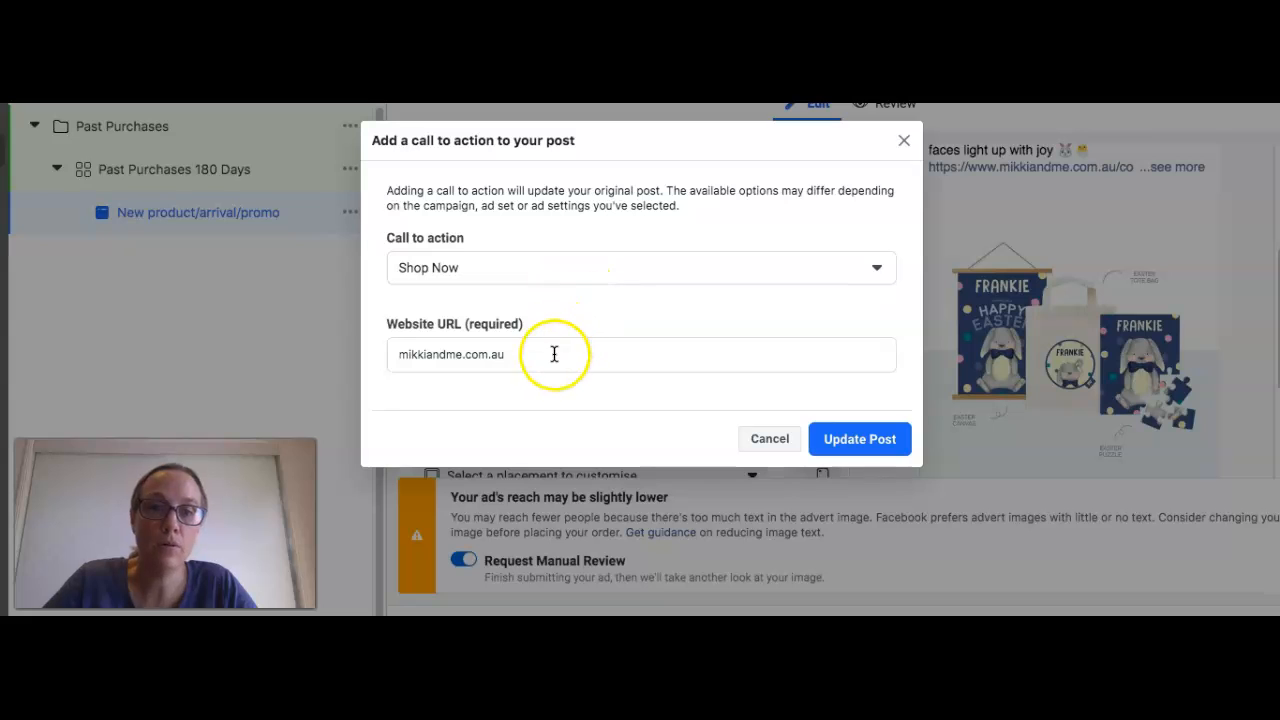
{"action": "triple_click", "coordinate": [554, 354]}
{"action": "type", "text": "https://www.mikkiandme.com.au/collections/easter"}
{"action": "left_click", "coordinate": [838, 450]}
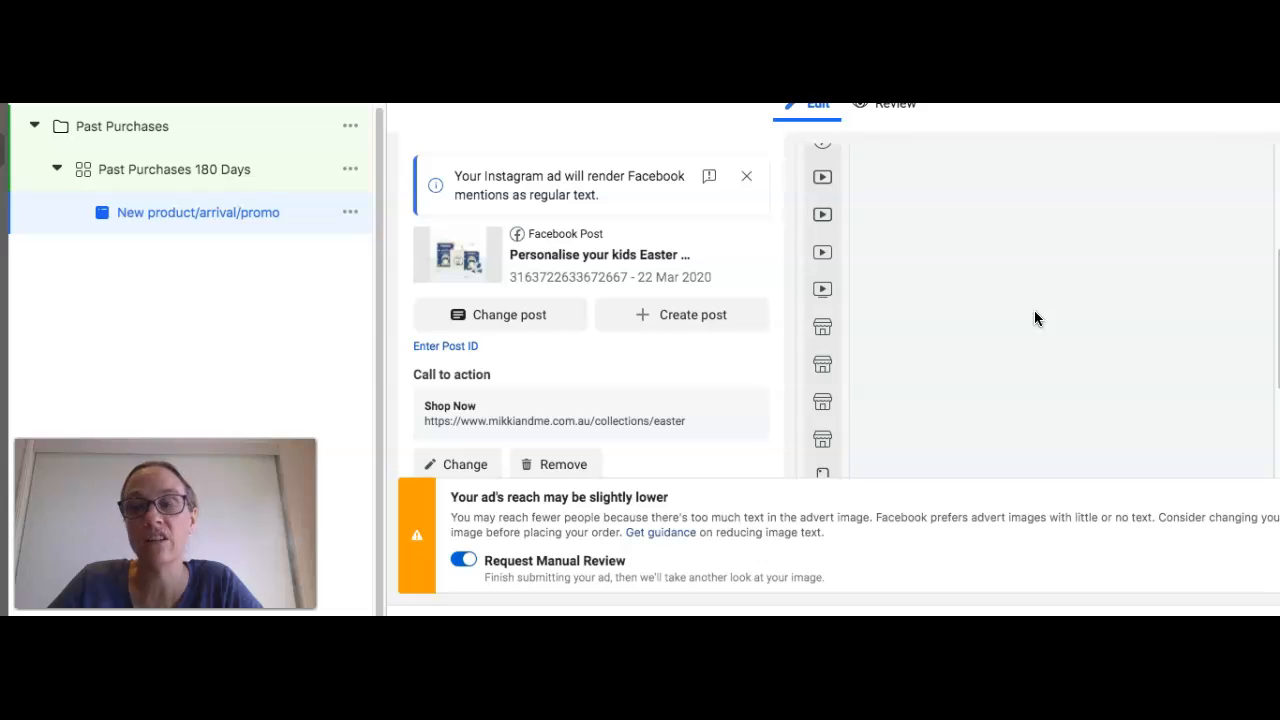
Step: Review the ad's preview, tracking settings, selected post and ad setup choice
{"action": "scroll", "coordinate": [1034, 318], "scroll_direction": "down", "scroll_amount": 2}
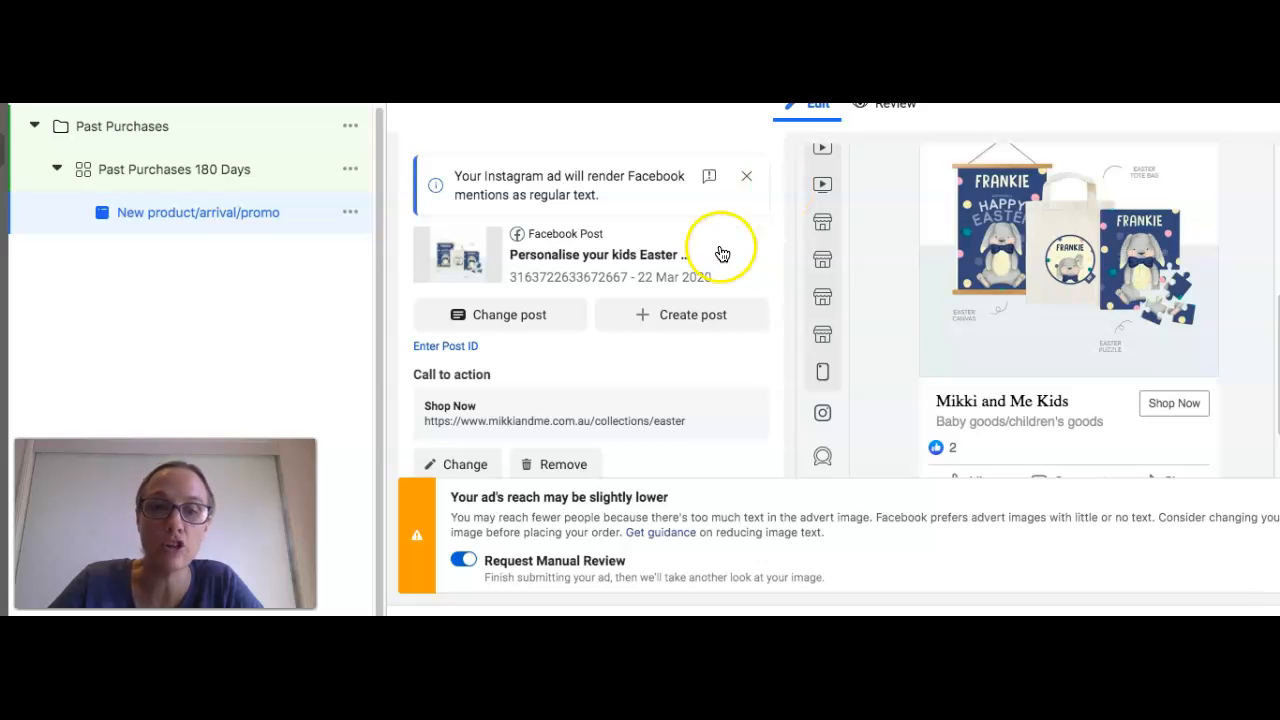
{"action": "scroll", "coordinate": [658, 371], "scroll_direction": "down", "scroll_amount": 5}
{"action": "scroll", "coordinate": [658, 373], "scroll_direction": "down", "scroll_amount": 6}
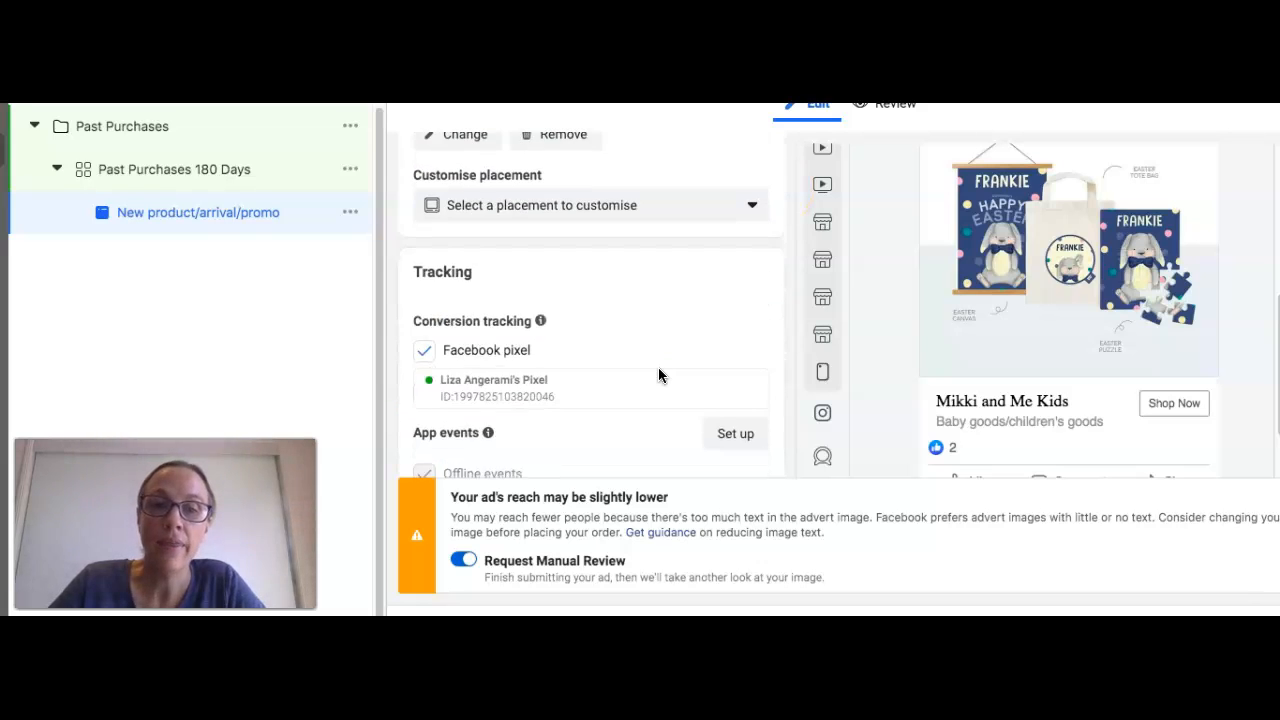
{"action": "scroll", "coordinate": [658, 371], "scroll_direction": "down", "scroll_amount": 1}
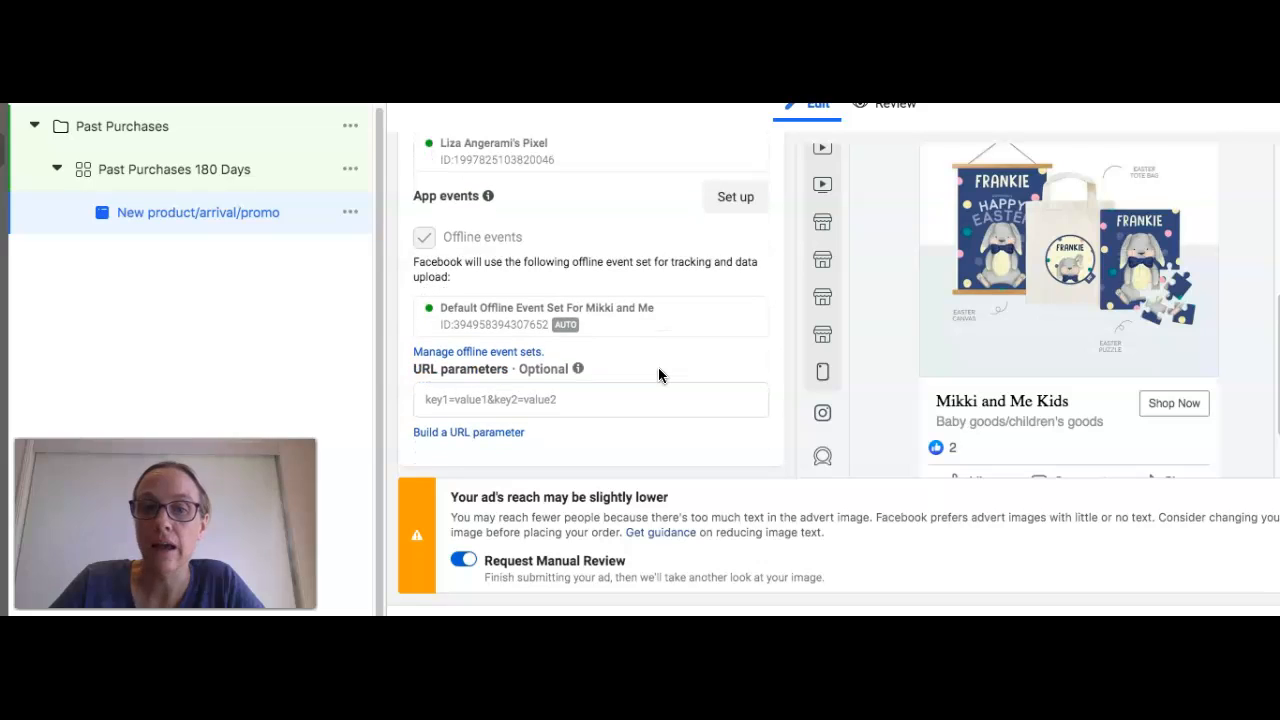
{"action": "scroll", "coordinate": [658, 371], "scroll_direction": "up", "scroll_amount": 7}
{"action": "scroll", "coordinate": [658, 367], "scroll_direction": "up", "scroll_amount": 9}
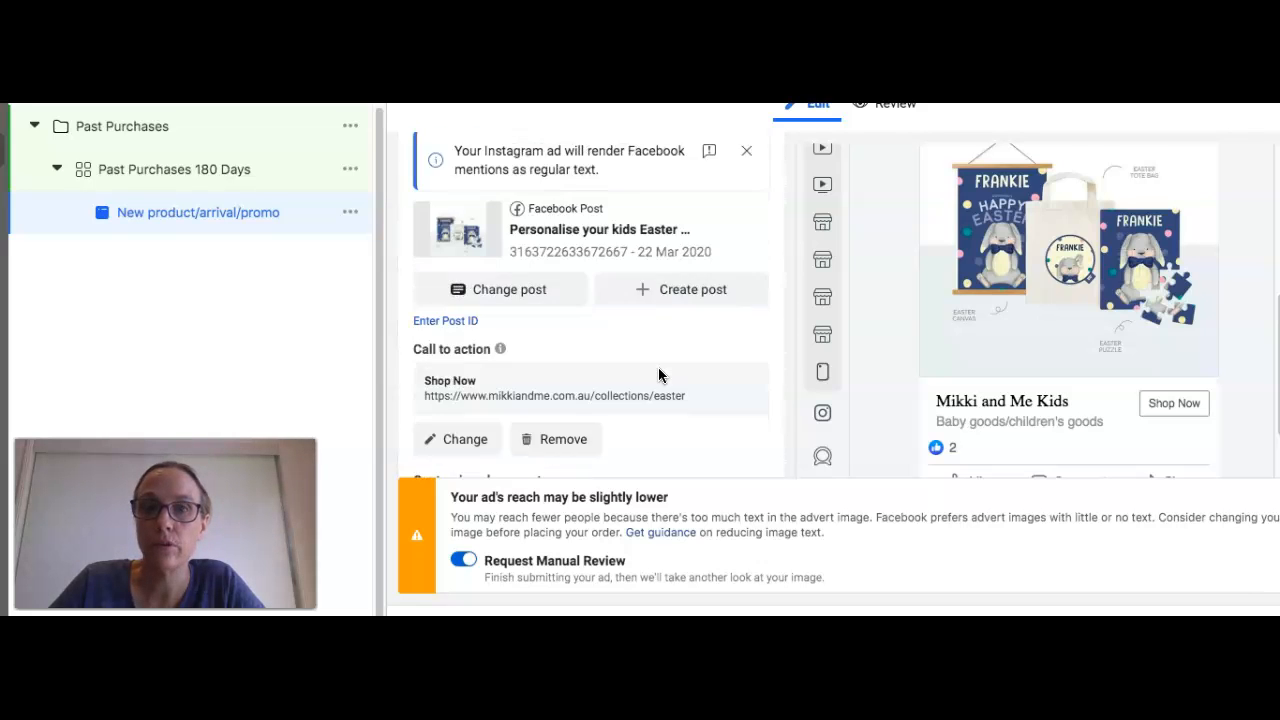
{"action": "left_click", "coordinate": [640, 257]}
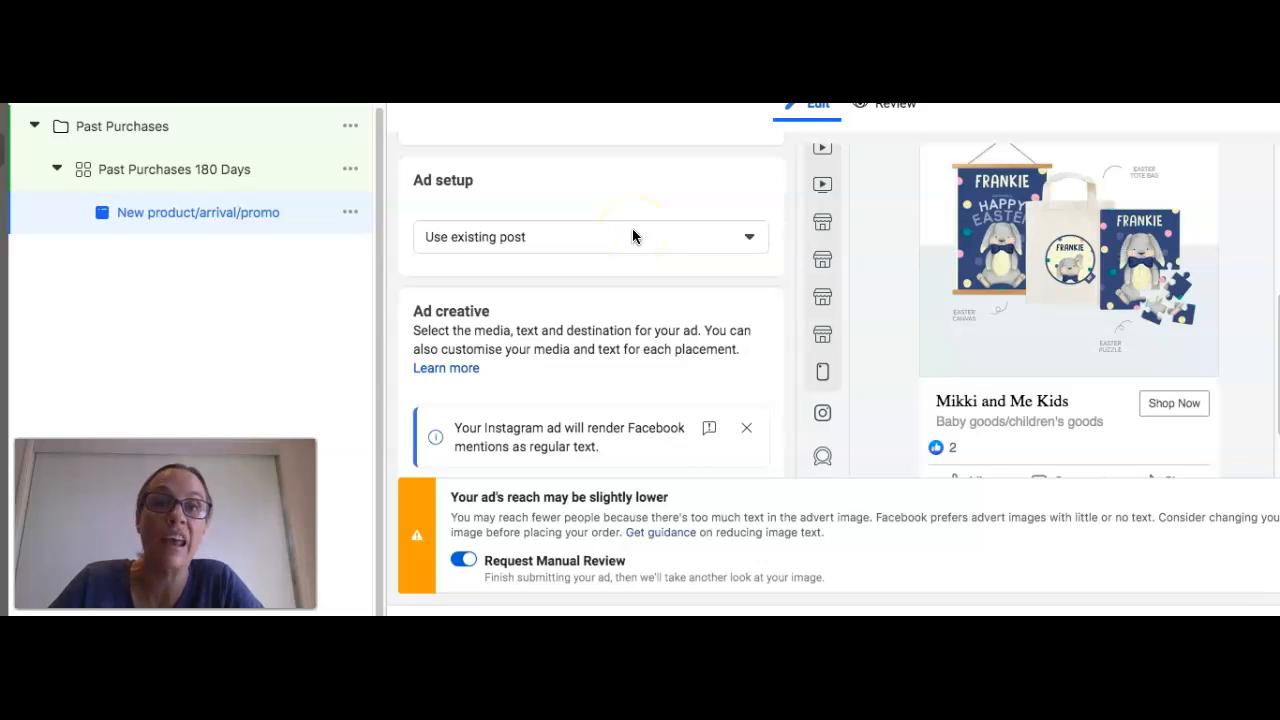
{"action": "left_click", "coordinate": [632, 230]}
{"action": "left_click", "coordinate": [632, 232]}
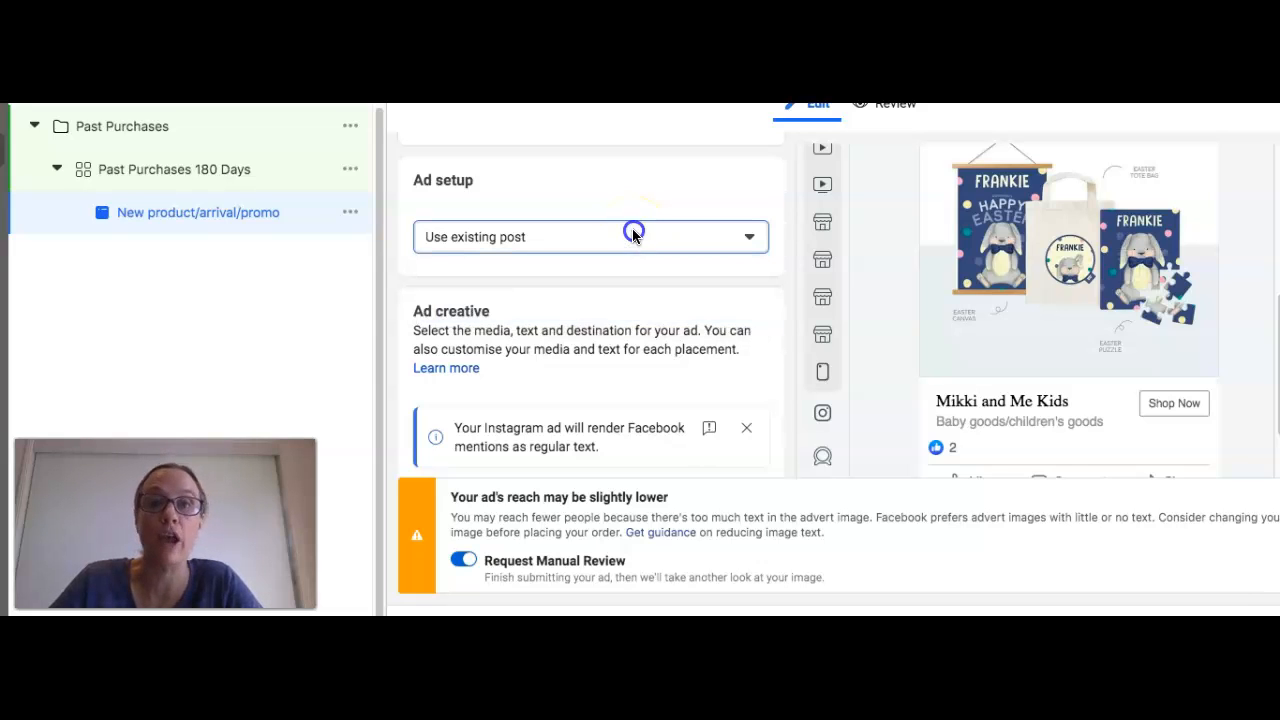